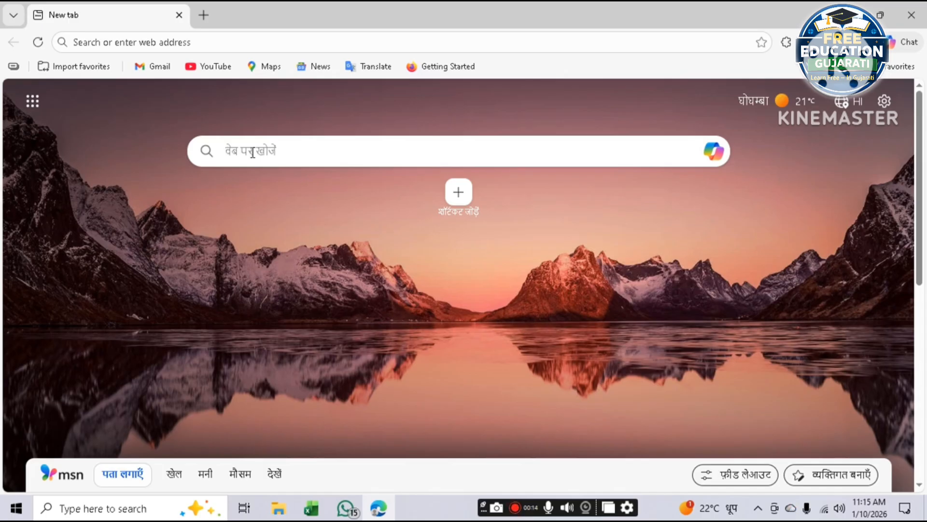
Step: Search for csc and open the Digital Seva Portal at digitalseva.csc.gov.in
{"action": "type", "text": "csc"}
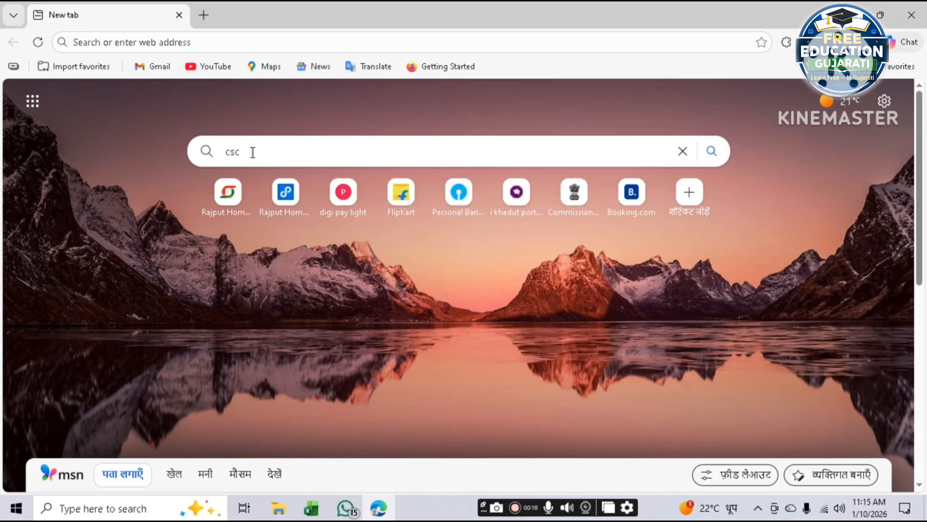
{"action": "left_click", "coordinate": [227, 194]}
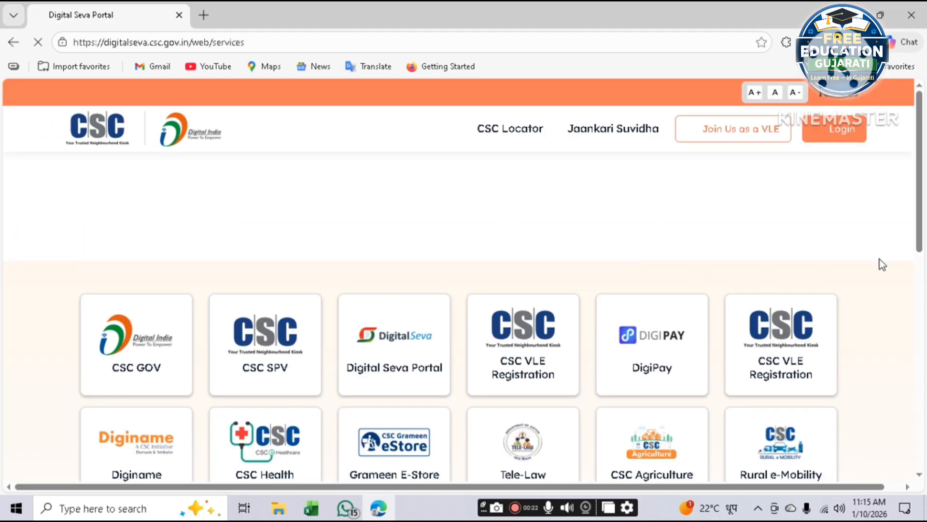
Step: Log in to Digital Seva Connect with the saved username, the account password and the captcha
{"action": "left_click", "coordinate": [849, 137]}
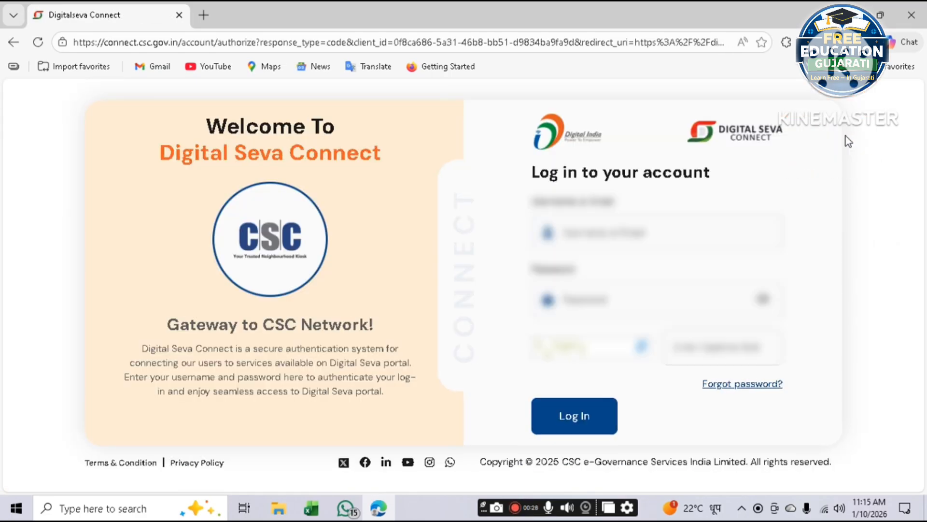
{"action": "left_click", "coordinate": [616, 239]}
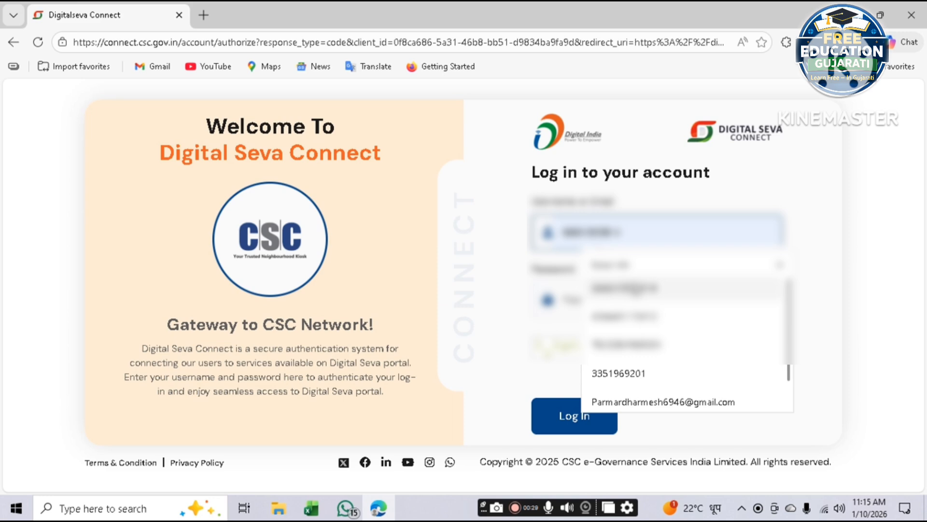
{"action": "left_click", "coordinate": [636, 290]}
{"action": "left_click", "coordinate": [613, 298]}
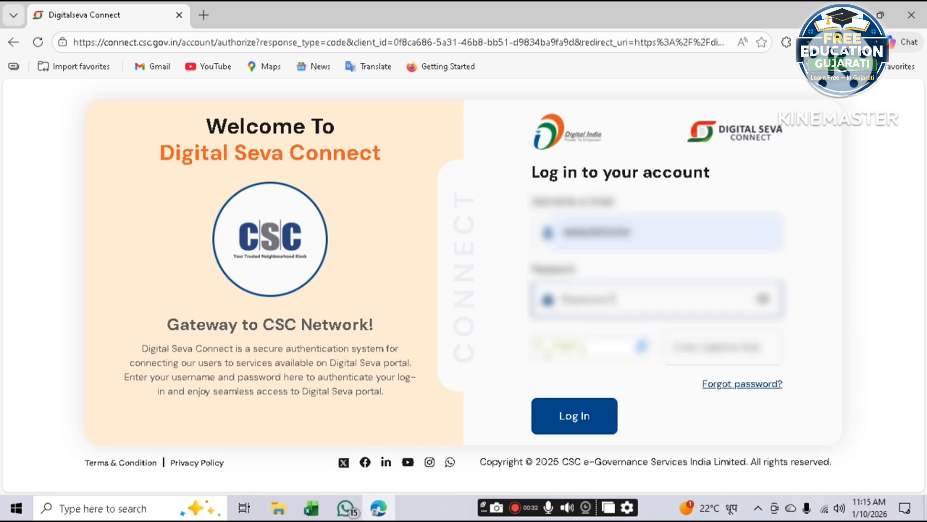
{"action": "type", "text": "•"}
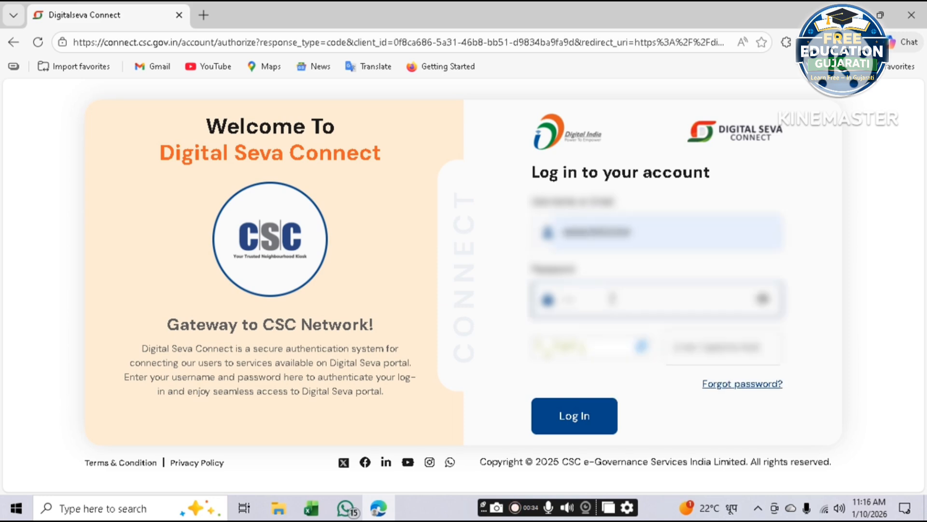
{"action": "type", "text": "••"}
{"action": "left_click", "coordinate": [762, 298]}
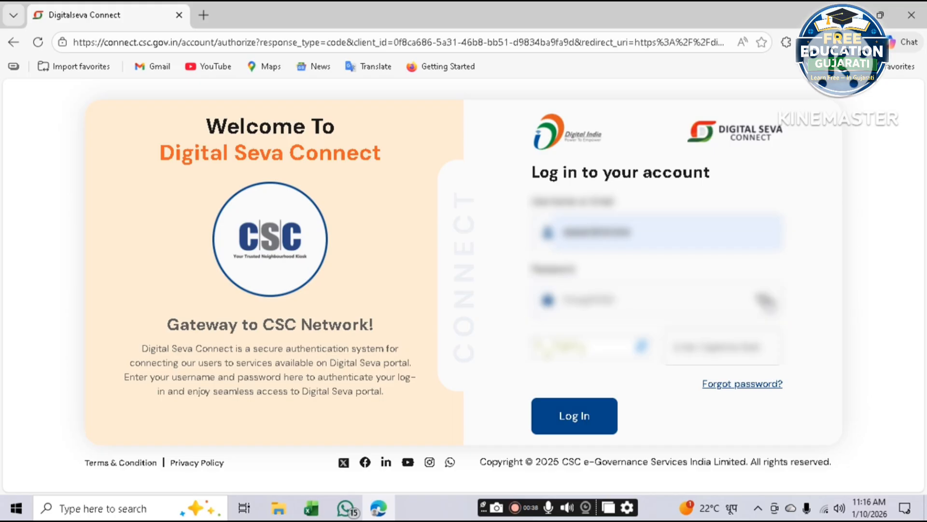
{"action": "left_click", "coordinate": [714, 345]}
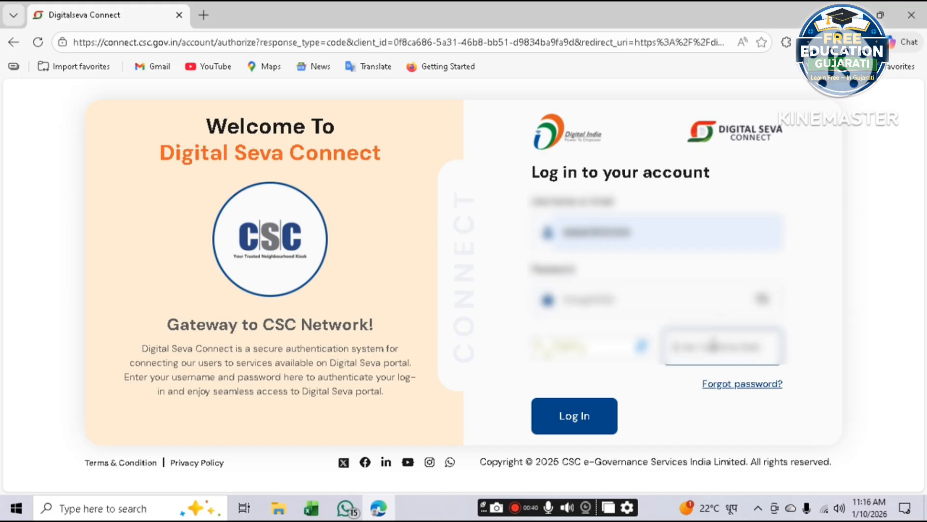
{"action": "type", "text": "••"}
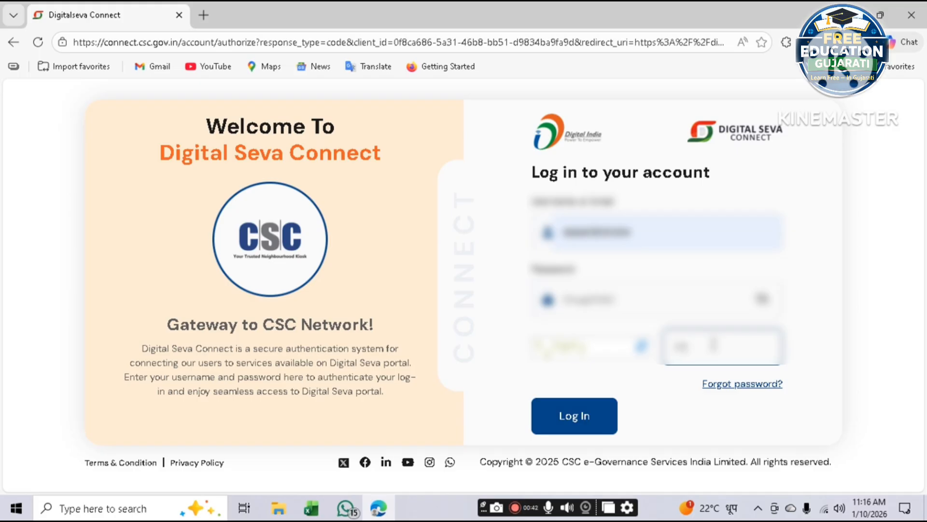
{"action": "type", "text": "•••"}
{"action": "left_click", "coordinate": [579, 425]}
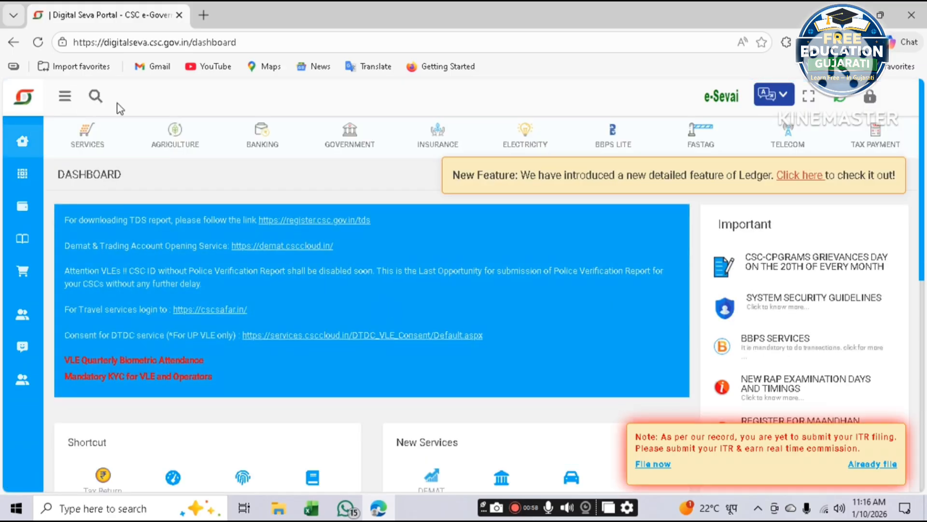
Step: Search the portal's services for nsdl to surface NSDL PAN Services
{"action": "left_click", "coordinate": [95, 98]}
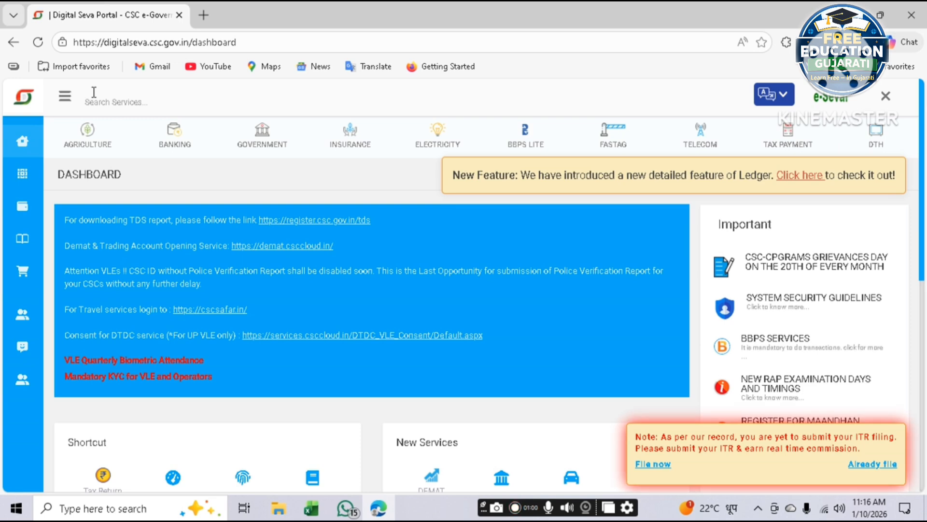
{"action": "type", "text": "nsdl"}
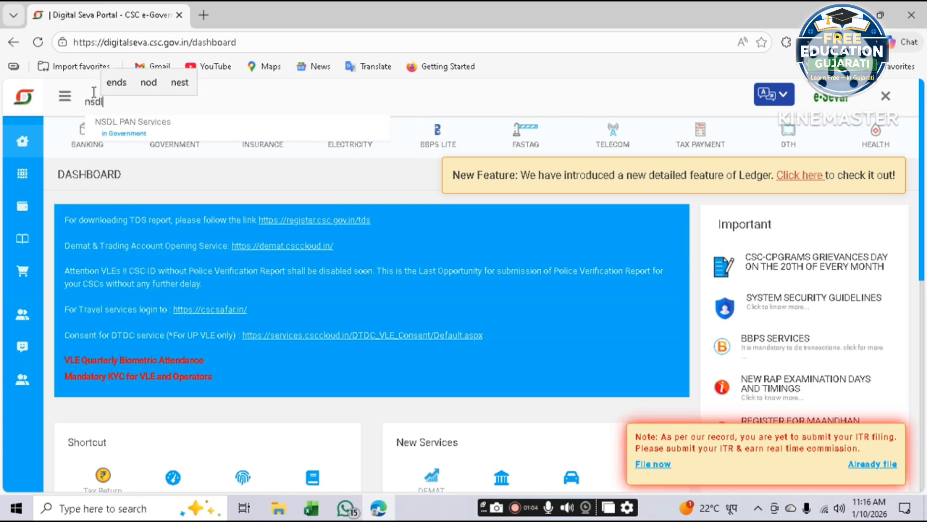
Step: Open NSDL PAN Services and sign in with Digital Seva Connect to reach its dashboard
{"action": "left_click", "coordinate": [103, 123]}
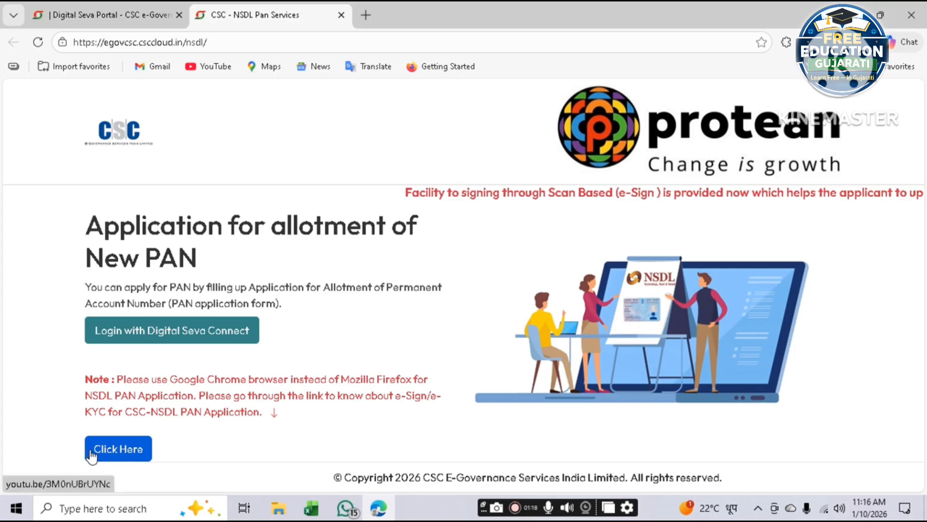
{"action": "left_click", "coordinate": [184, 333]}
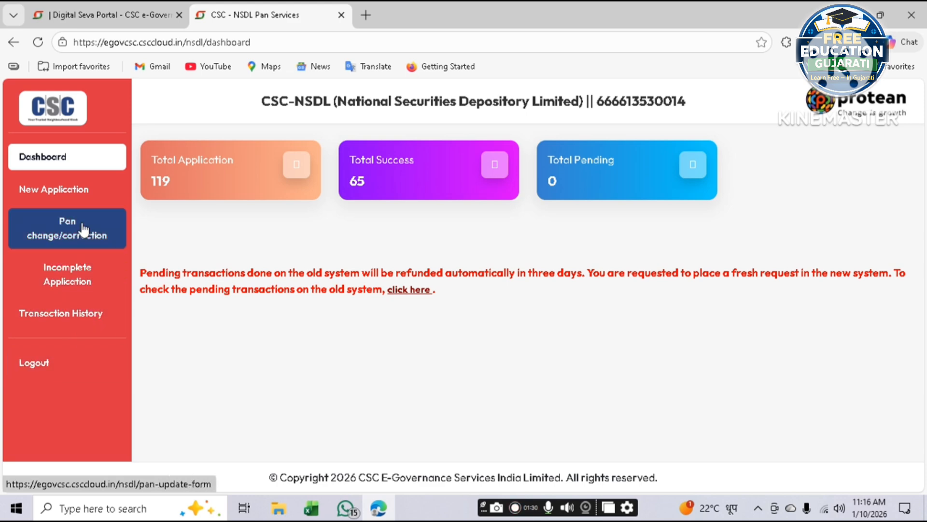
Step: Start a scan-based e-Sign New PAN Application for Form 49A with Physical PAN Card/E-PAN Card
{"action": "left_click", "coordinate": [70, 192]}
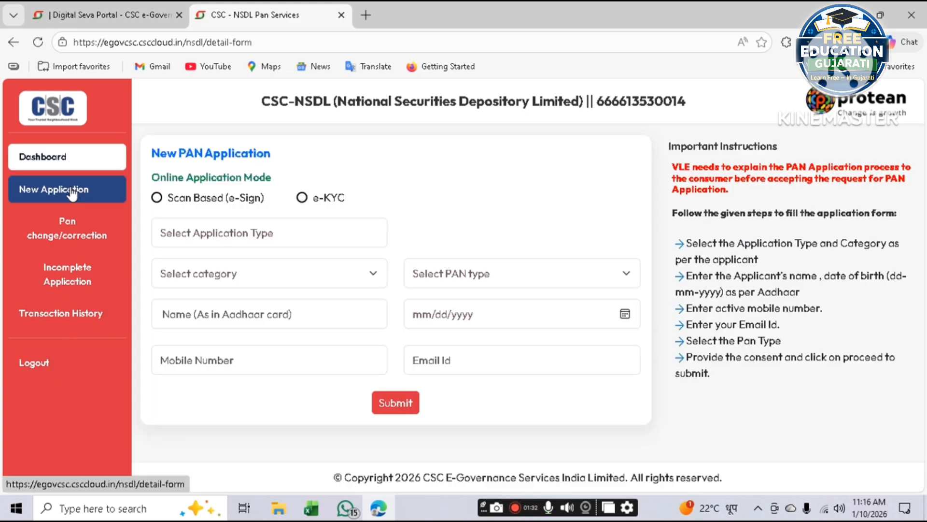
{"action": "left_click", "coordinate": [156, 199]}
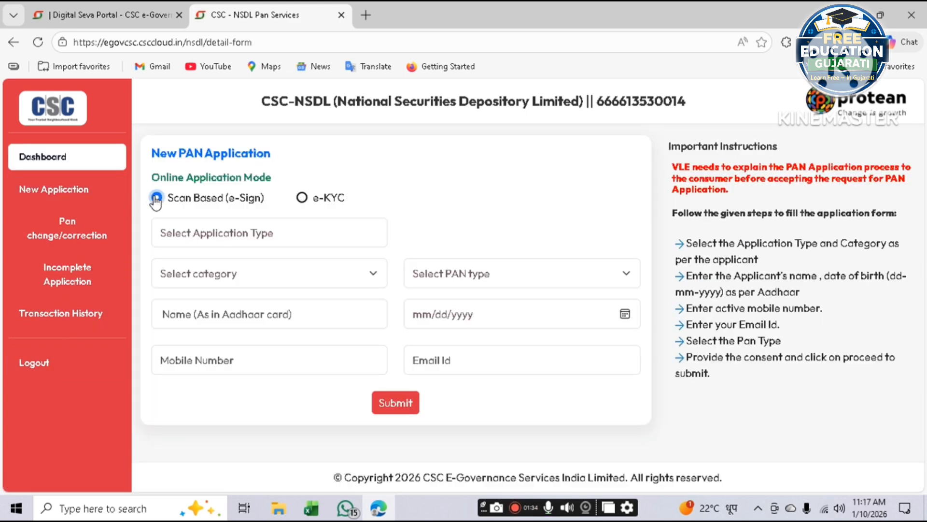
{"action": "left_click", "coordinate": [203, 230]}
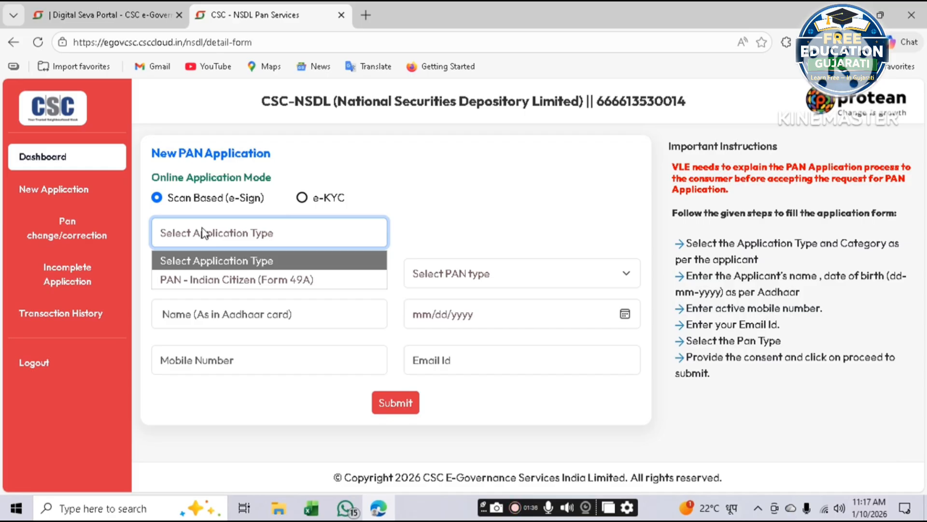
{"action": "left_click", "coordinate": [238, 277]}
{"action": "left_click", "coordinate": [238, 275]}
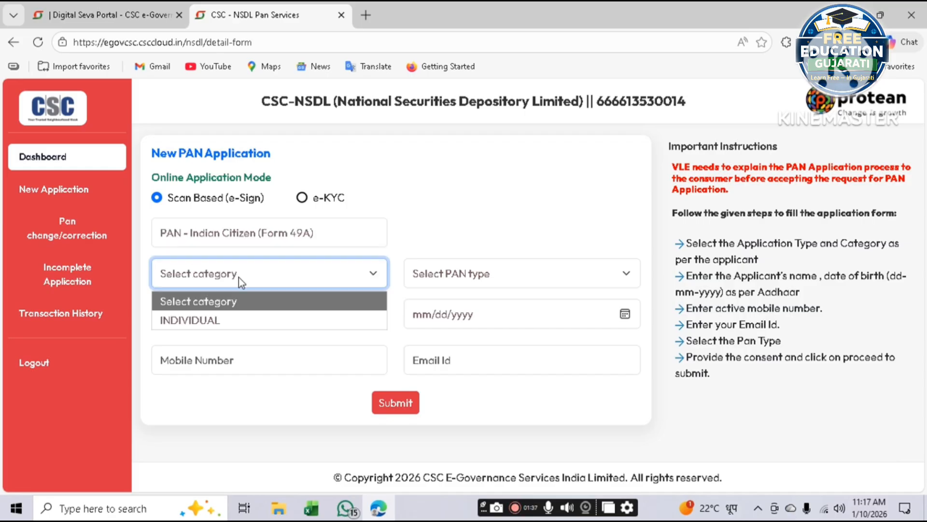
{"action": "left_click", "coordinate": [273, 337]}
{"action": "left_click", "coordinate": [492, 274]}
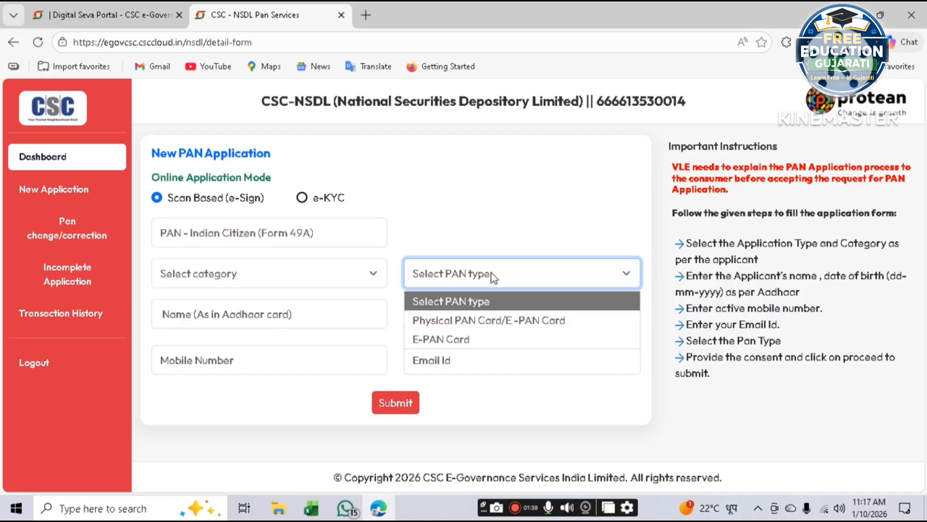
{"action": "left_click", "coordinate": [517, 319]}
Step: Enter the applicant's name and date of birth, fill the saved email, and submit
{"action": "left_click", "coordinate": [247, 321]}
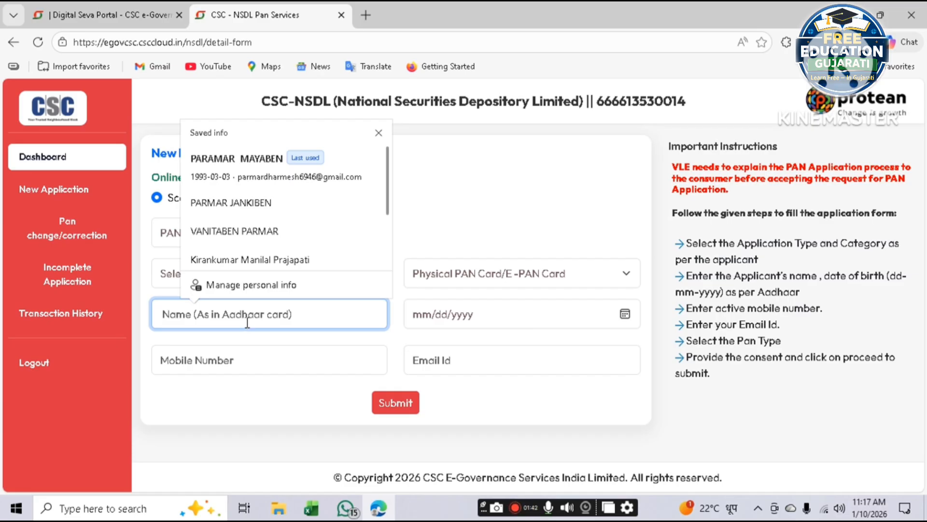
{"action": "left_click", "coordinate": [379, 133]}
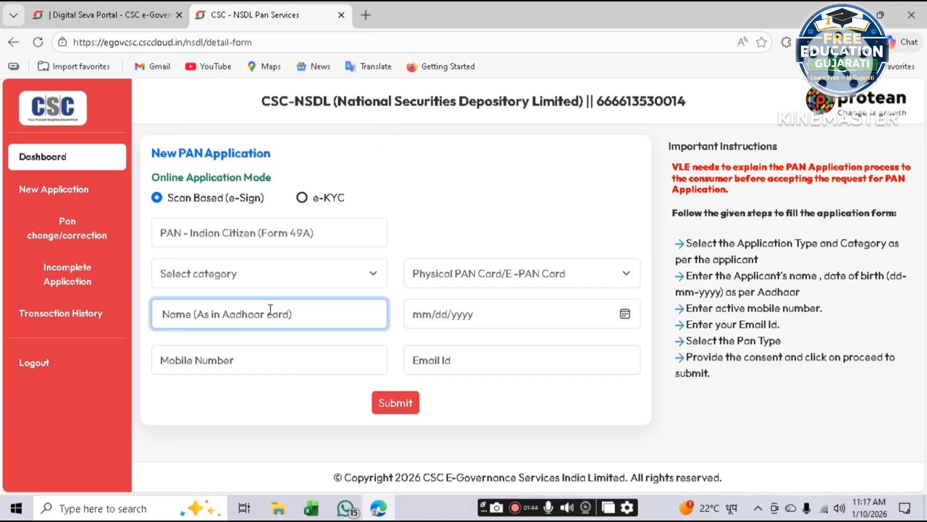
{"action": "type", "text": "s"}
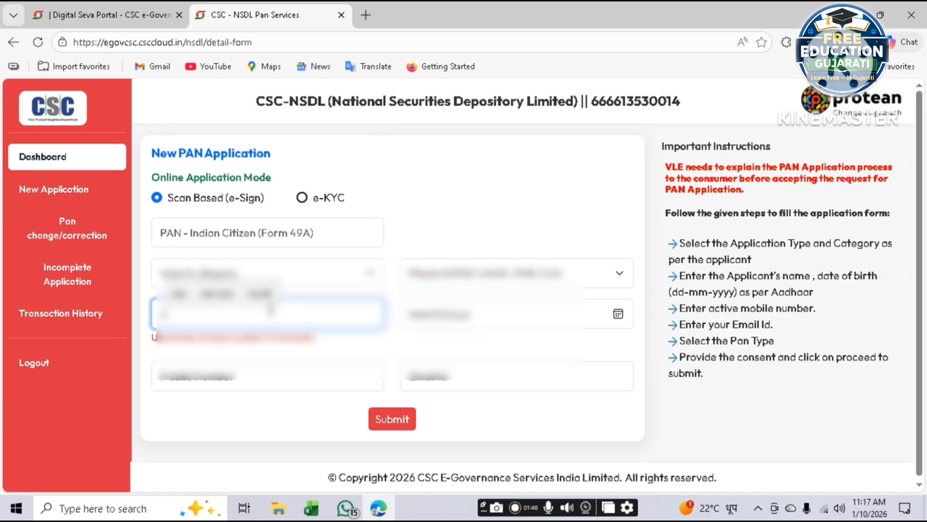
{"action": "key", "text": "BackSpace"}
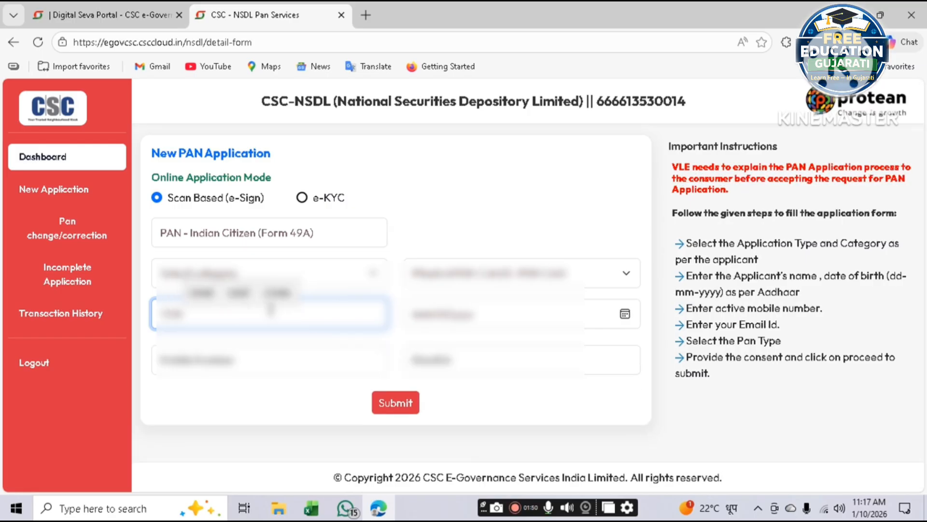
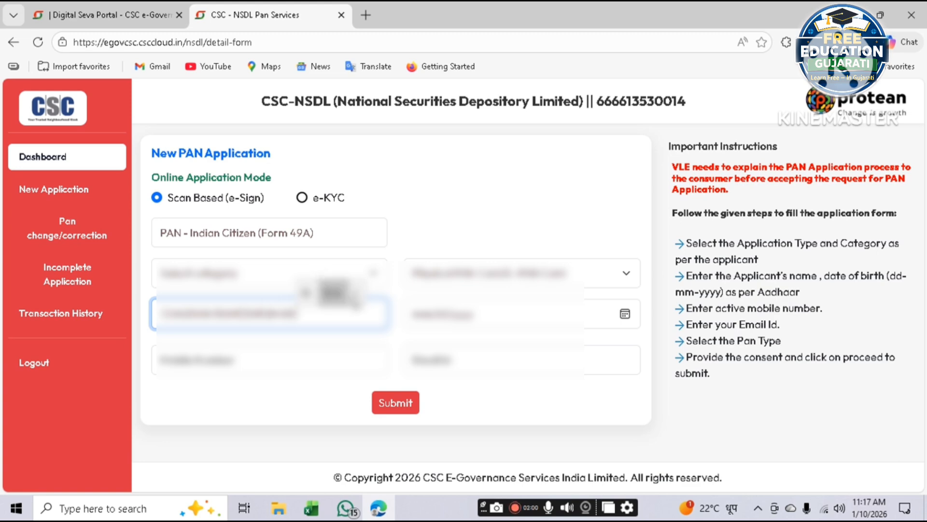
{"action": "left_click", "coordinate": [418, 314]}
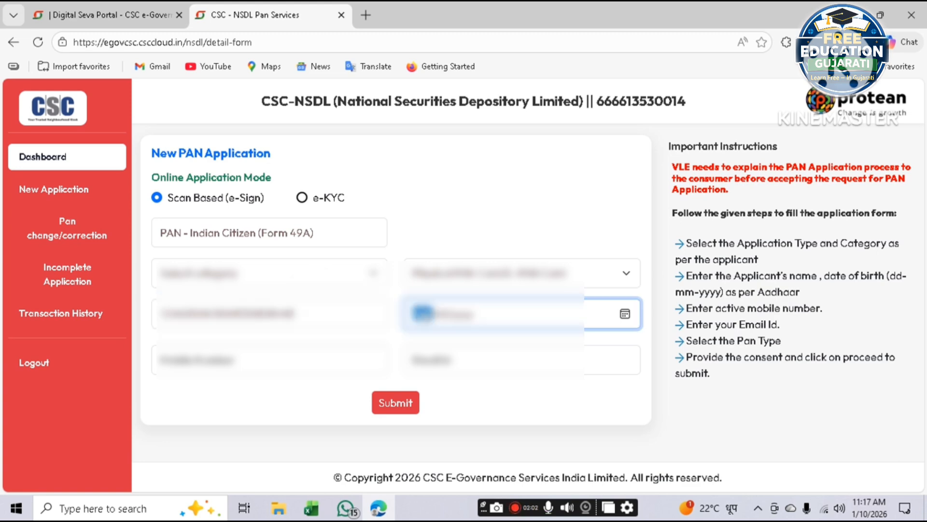
{"action": "type", "text": "0101"}
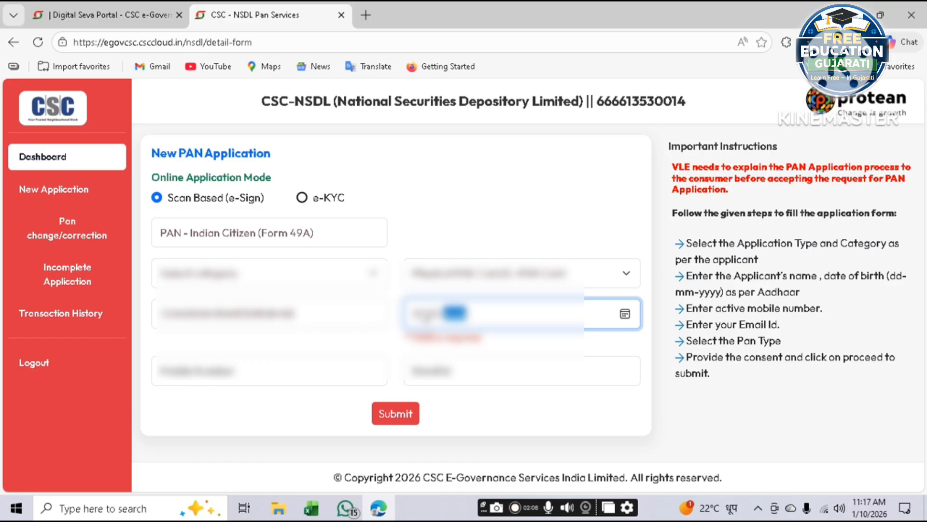
{"action": "type", "text": "1990"}
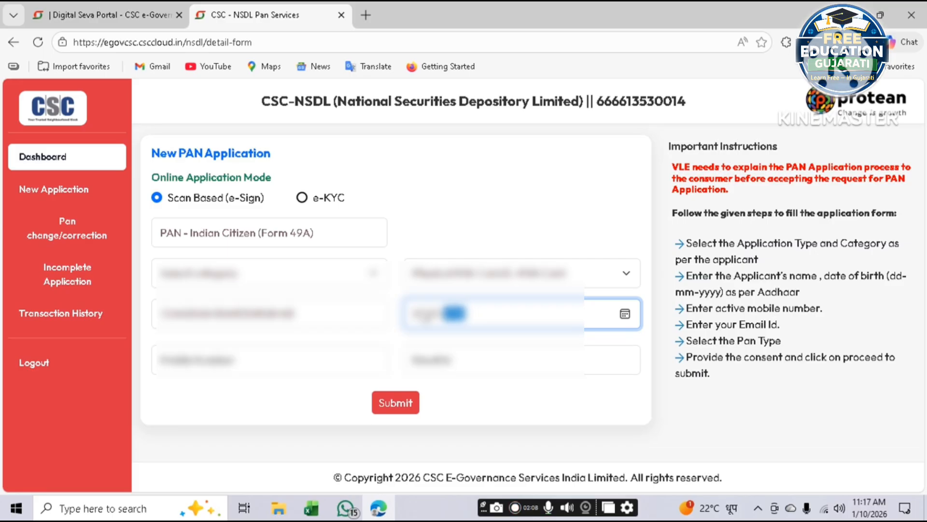
{"action": "left_click", "coordinate": [286, 356]}
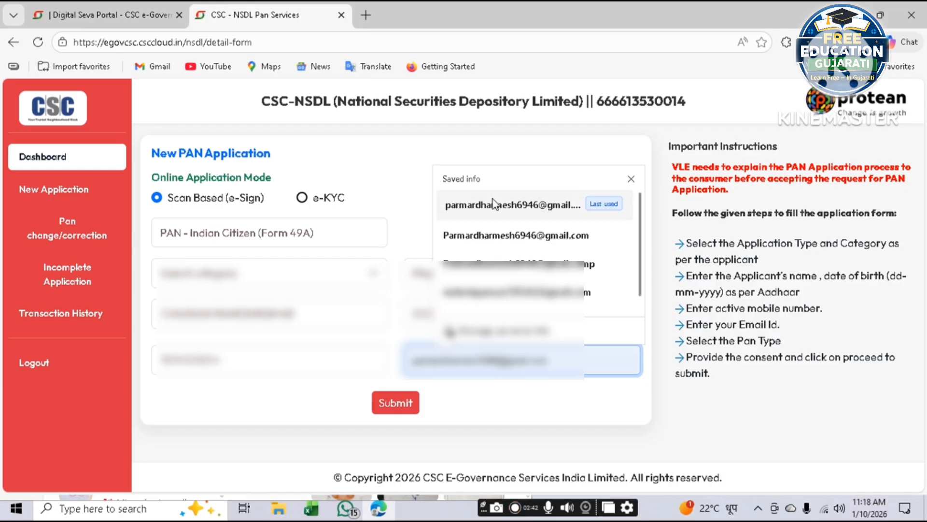
{"action": "left_click", "coordinate": [492, 204]}
{"action": "left_click", "coordinate": [395, 403]}
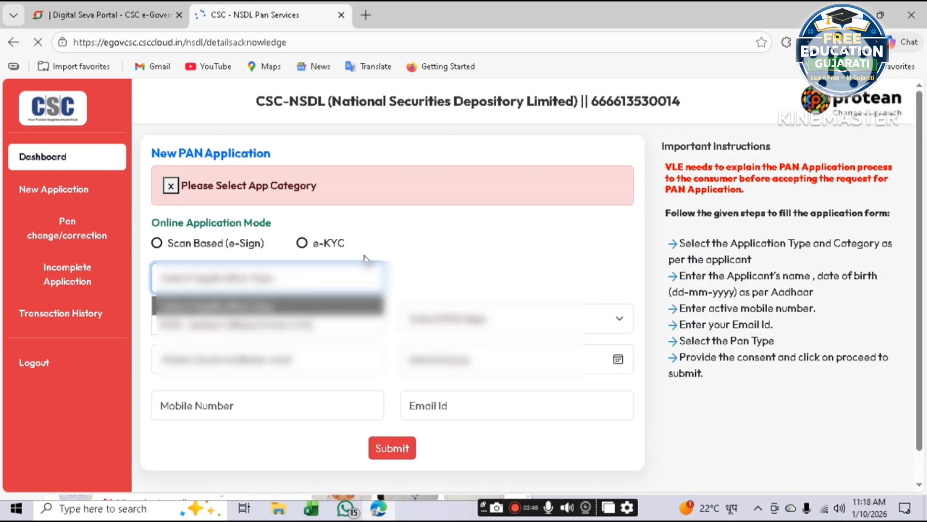
Step: Dismiss the category error and reselect scan-based e-Sign, Form 49A, applicant category and PAN type
{"action": "left_click", "coordinate": [171, 185]}
{"action": "left_click", "coordinate": [156, 197]}
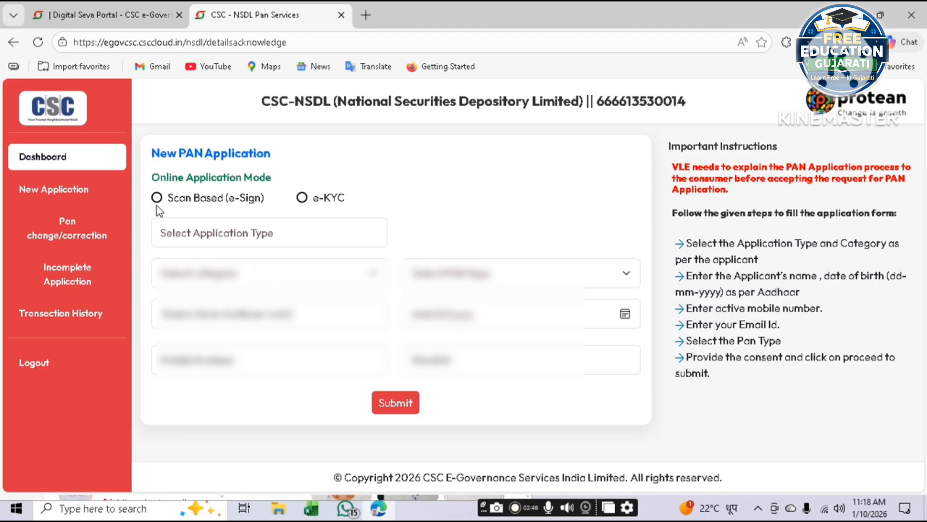
{"action": "left_click", "coordinate": [203, 236]}
{"action": "left_click", "coordinate": [217, 273]}
{"action": "left_click", "coordinate": [271, 275]}
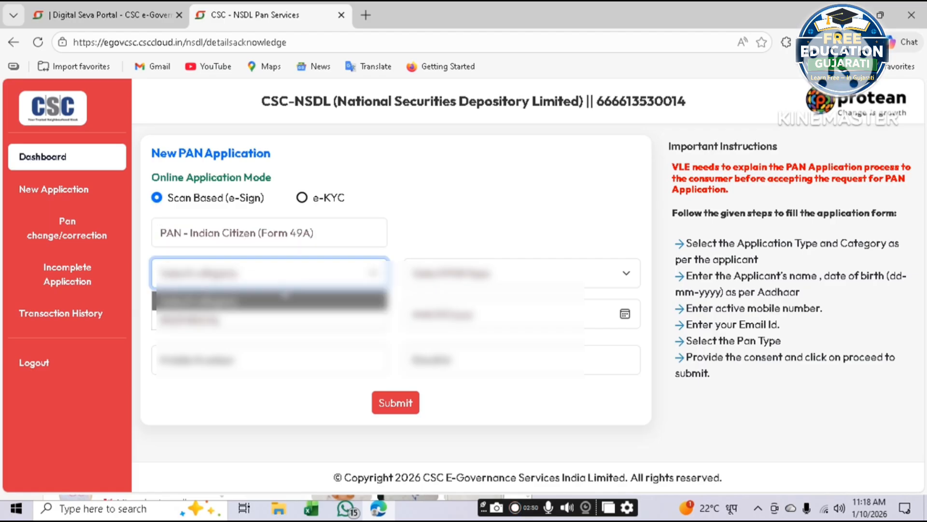
{"action": "left_click", "coordinate": [280, 318]}
{"action": "left_click", "coordinate": [466, 273]}
{"action": "left_click", "coordinate": [461, 314]}
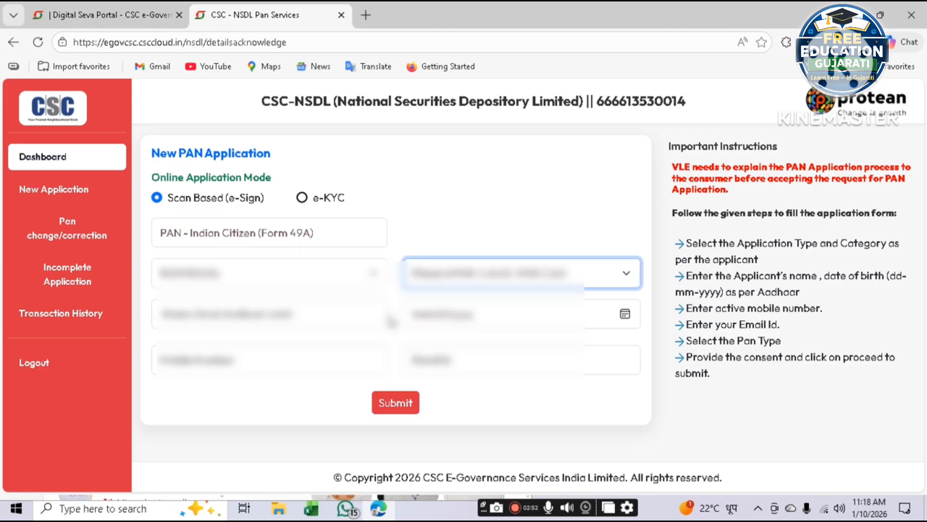
Step: Enter the applicant's name, date of birth, mobile number and saved email, then submit for review
{"action": "left_click", "coordinate": [292, 312]}
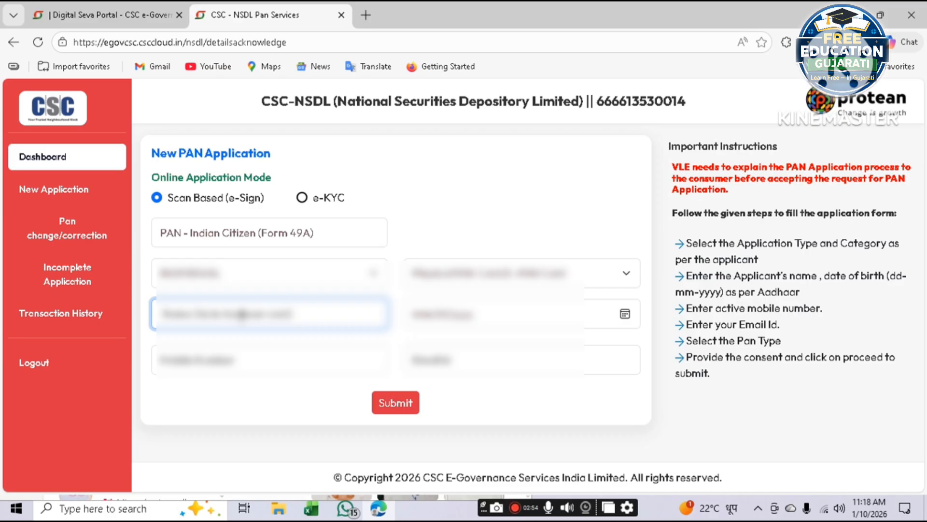
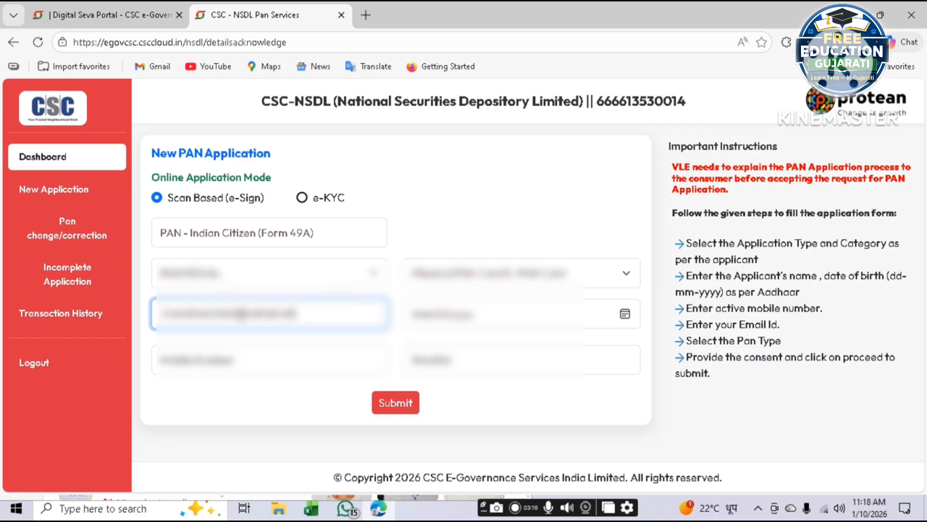
{"action": "left_click", "coordinate": [419, 317]}
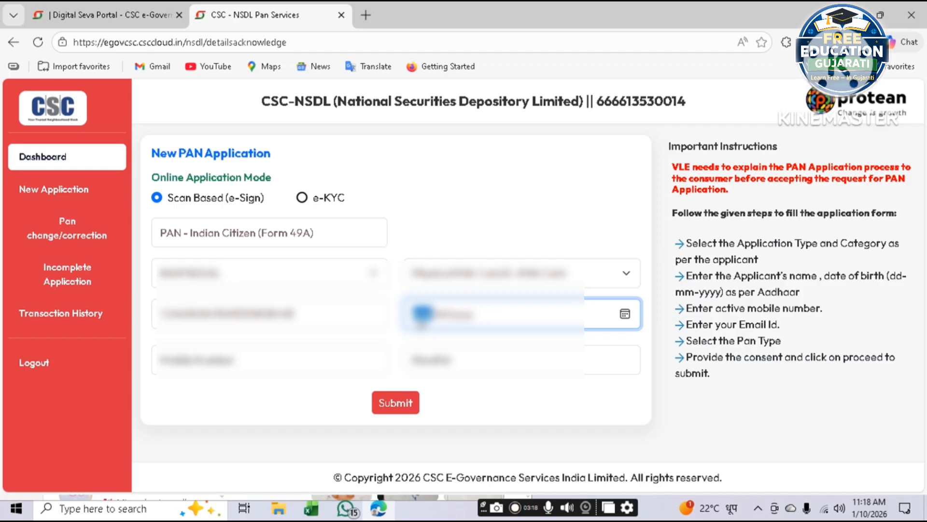
{"action": "type", "text": "01"}
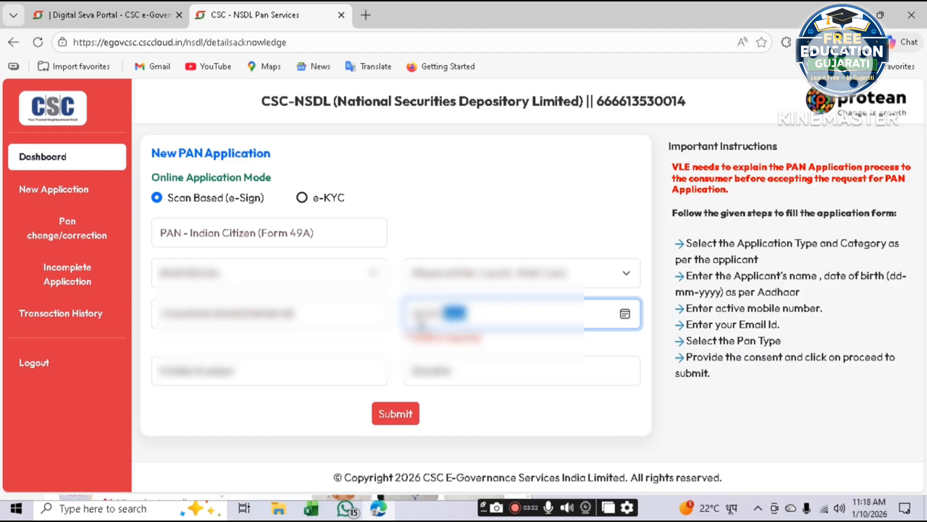
{"action": "type", "text": "01"}
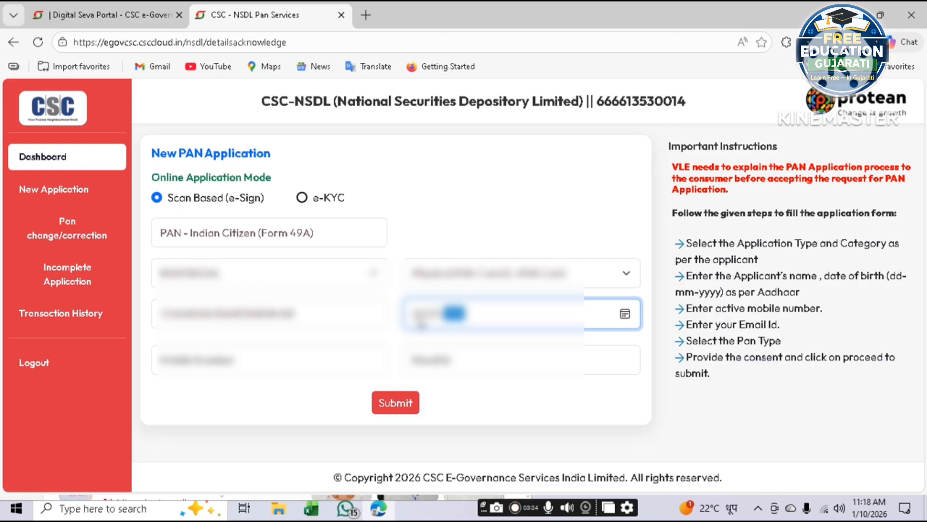
{"action": "left_click", "coordinate": [280, 355]}
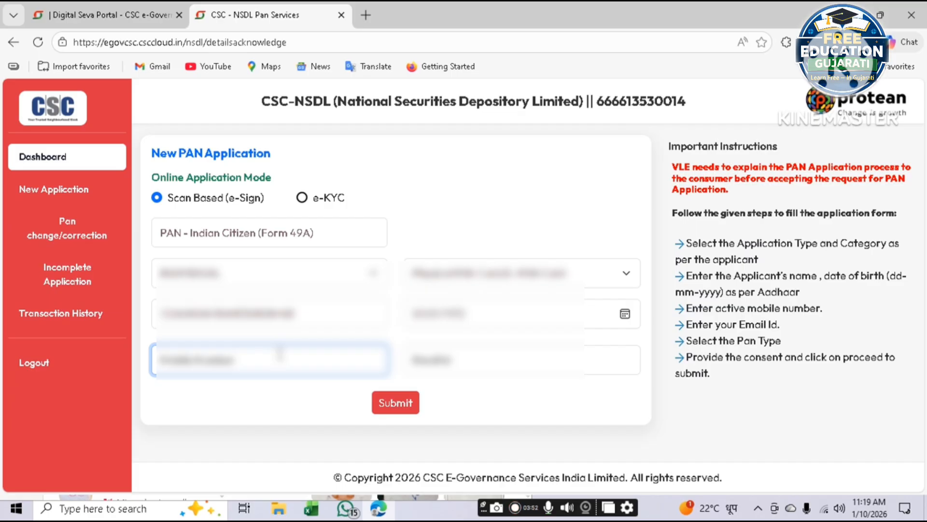
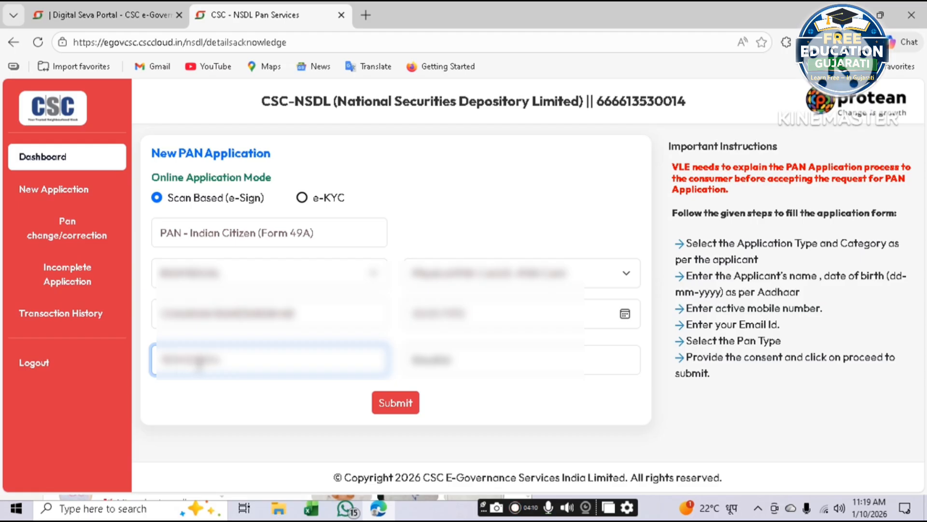
{"action": "left_click", "coordinate": [451, 352]}
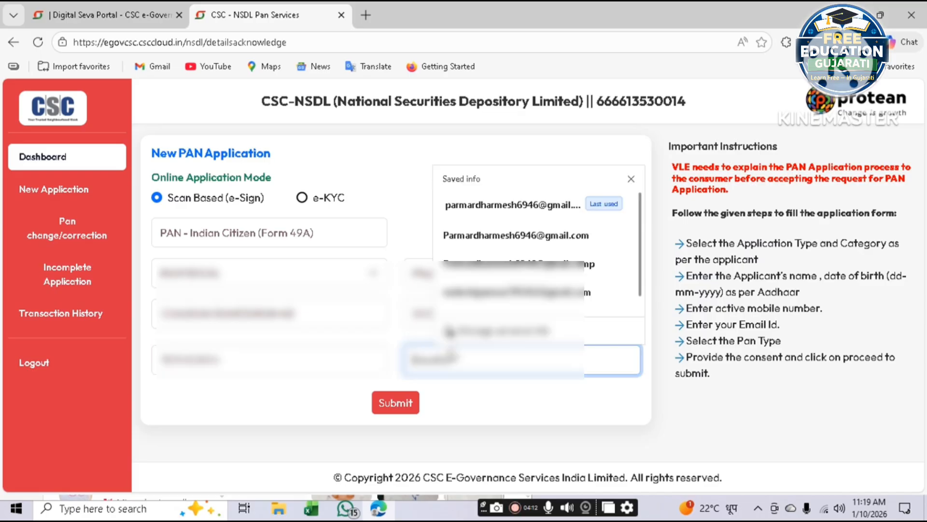
{"action": "left_click", "coordinate": [495, 215]}
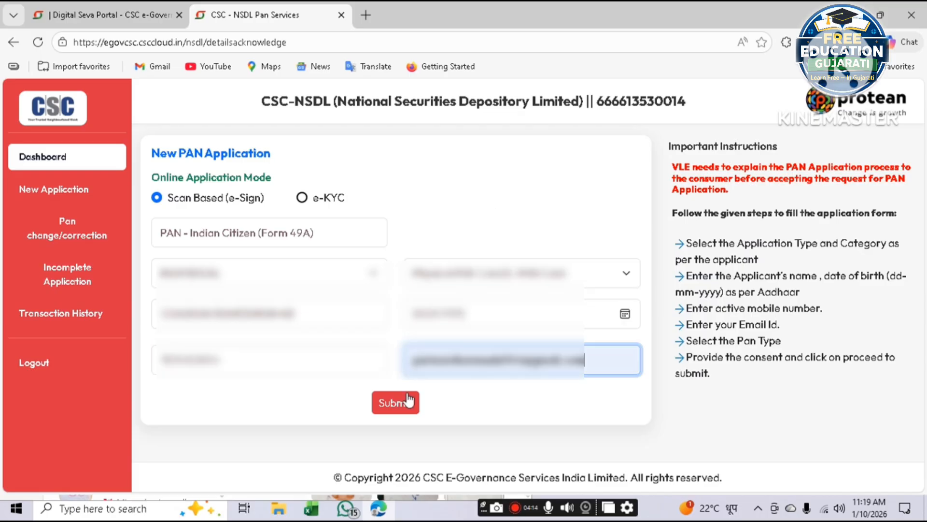
{"action": "left_click", "coordinate": [390, 409]}
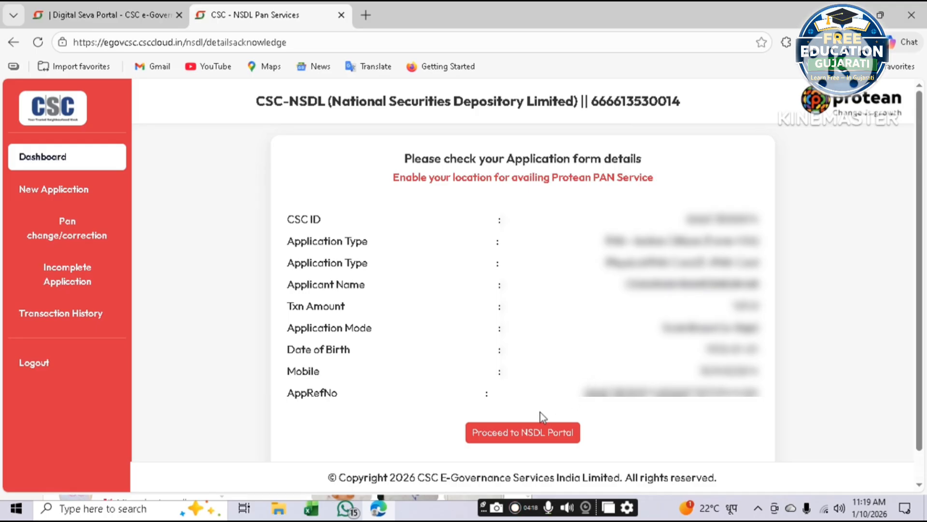
Step: Proceed to the NSDL portal, accept the location notice, and submit the agent's registered mobile number
{"action": "left_click", "coordinate": [511, 436]}
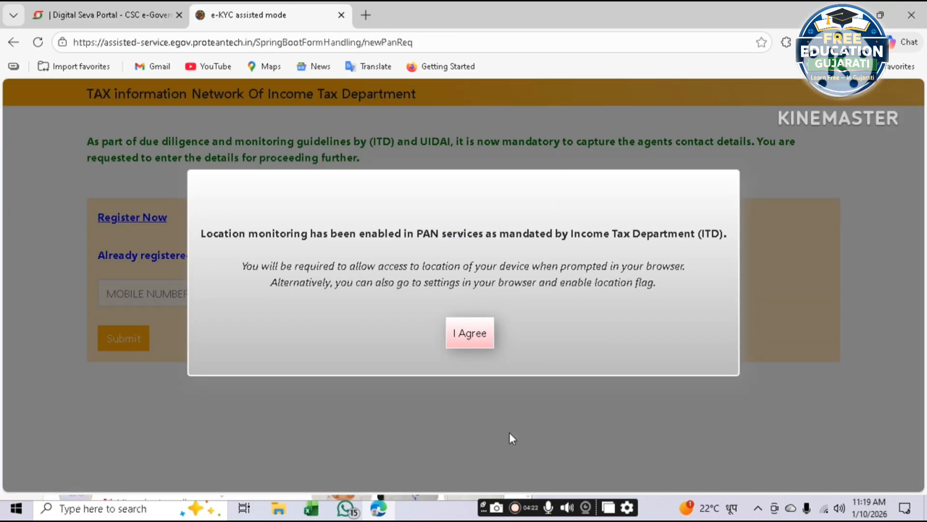
{"action": "left_click", "coordinate": [467, 347]}
{"action": "left_click", "coordinate": [240, 295]}
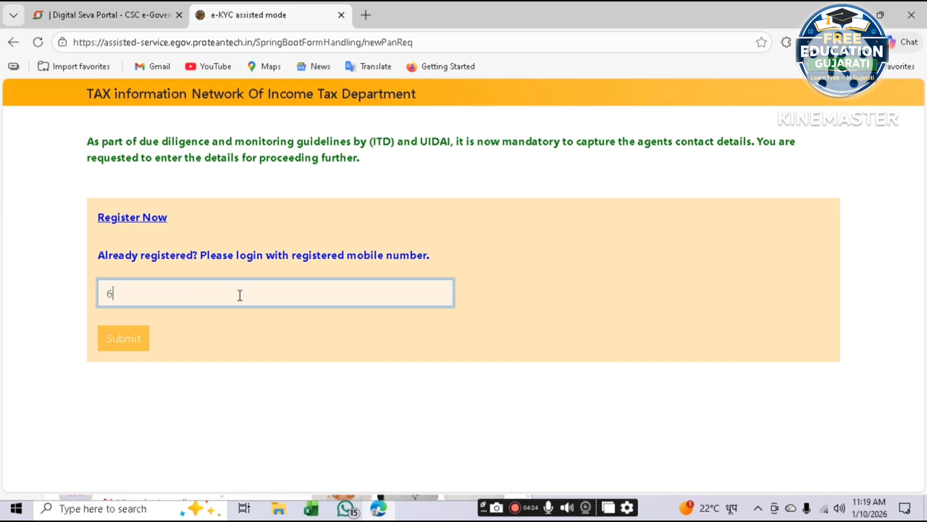
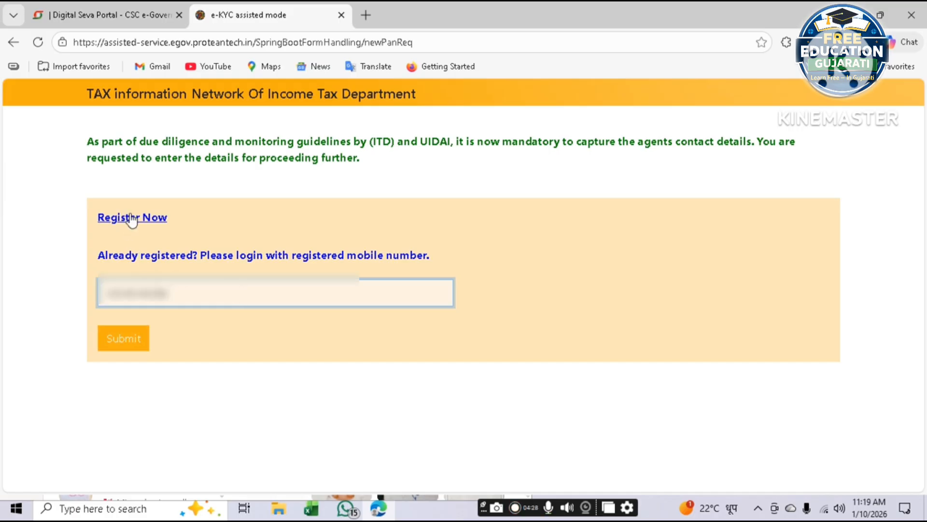
{"action": "left_click", "coordinate": [126, 350]}
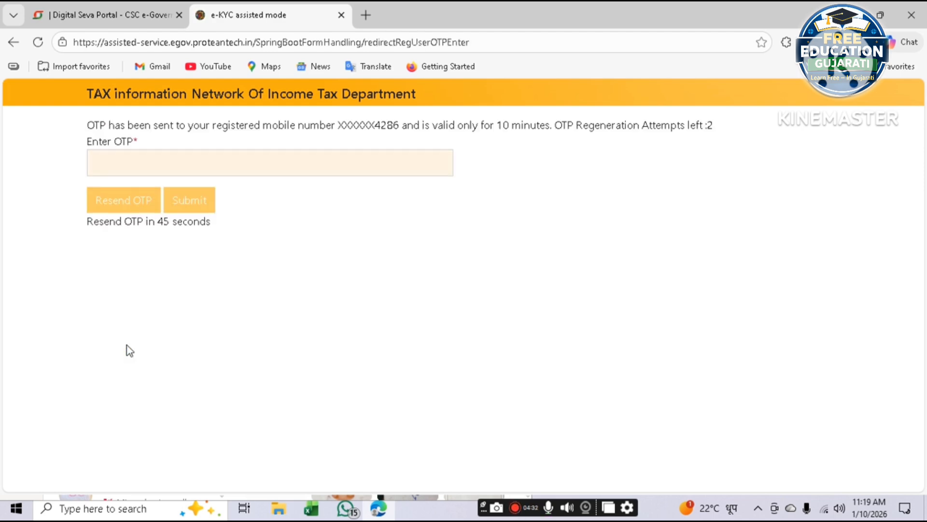
Step: Enter the received OTP verification code and submit it to verify the agent login
{"action": "left_click", "coordinate": [211, 153]}
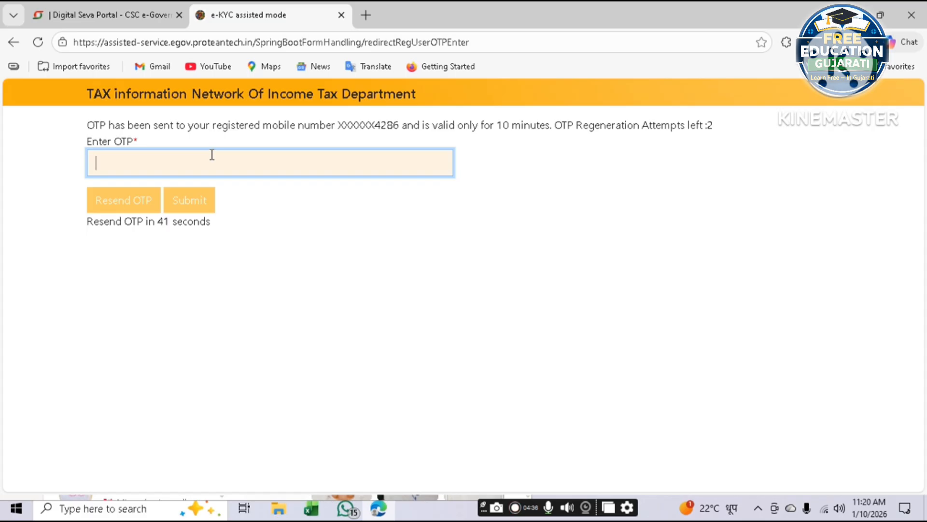
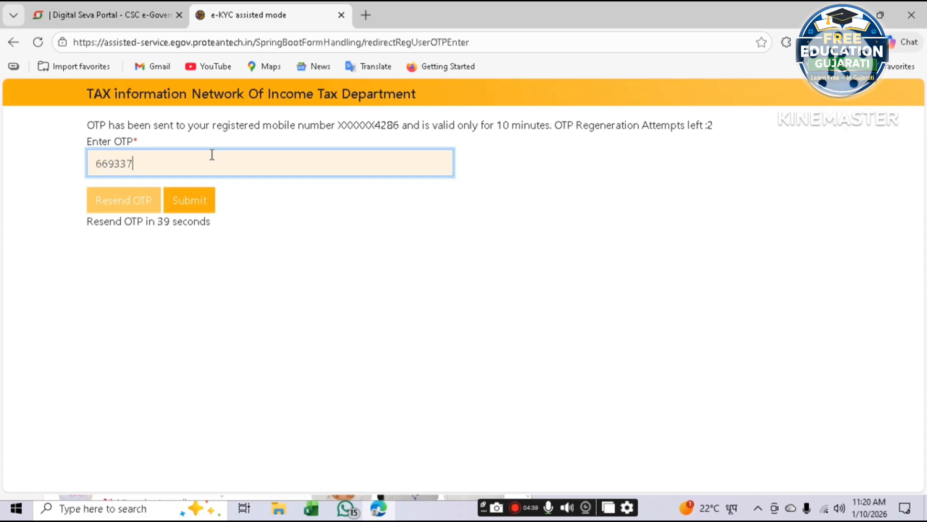
{"action": "left_click", "coordinate": [190, 207]}
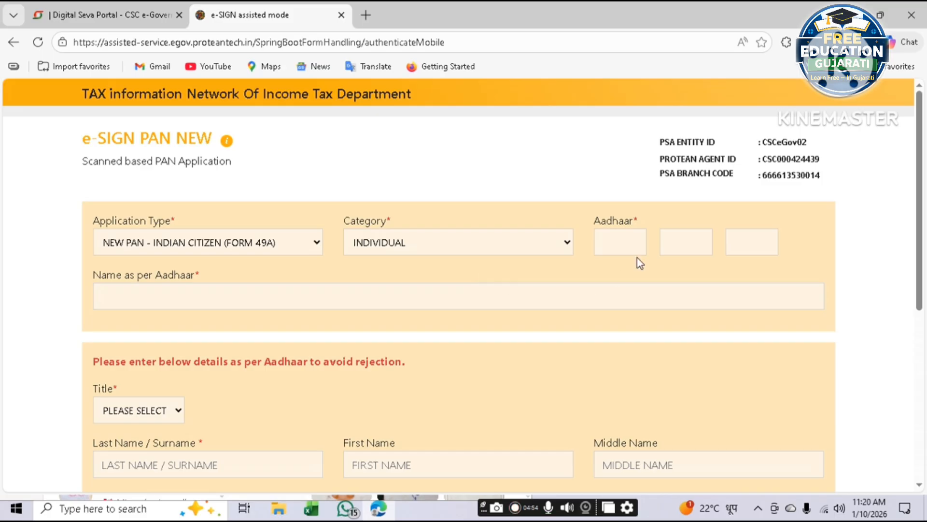
Step: Enter the applicant's Aadhaar number and name as per Aadhaar, and choose the title
{"action": "left_click", "coordinate": [632, 234]}
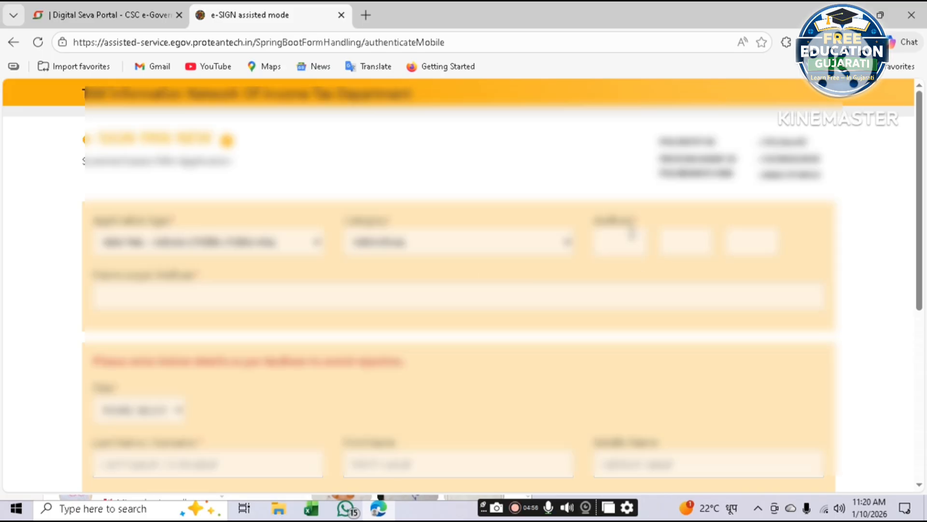
{"action": "type", "text": "********"}
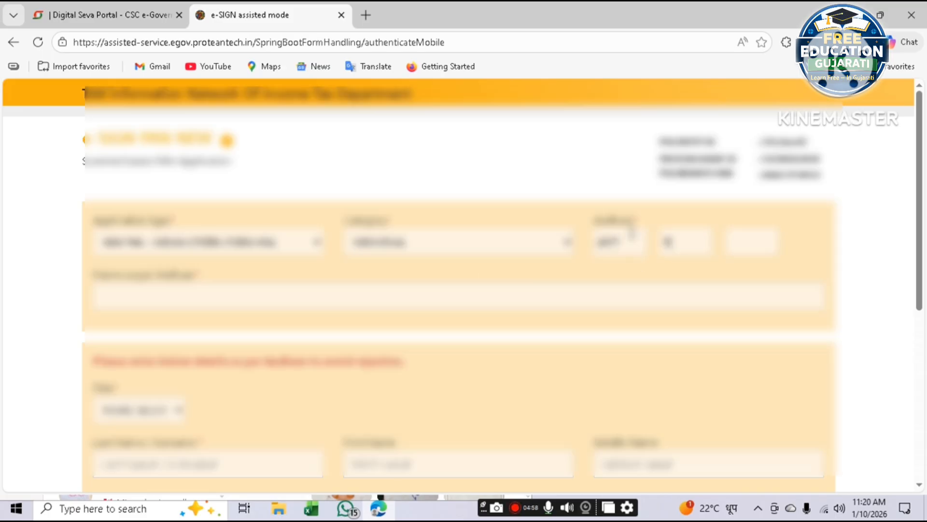
{"action": "type", "text": "****"}
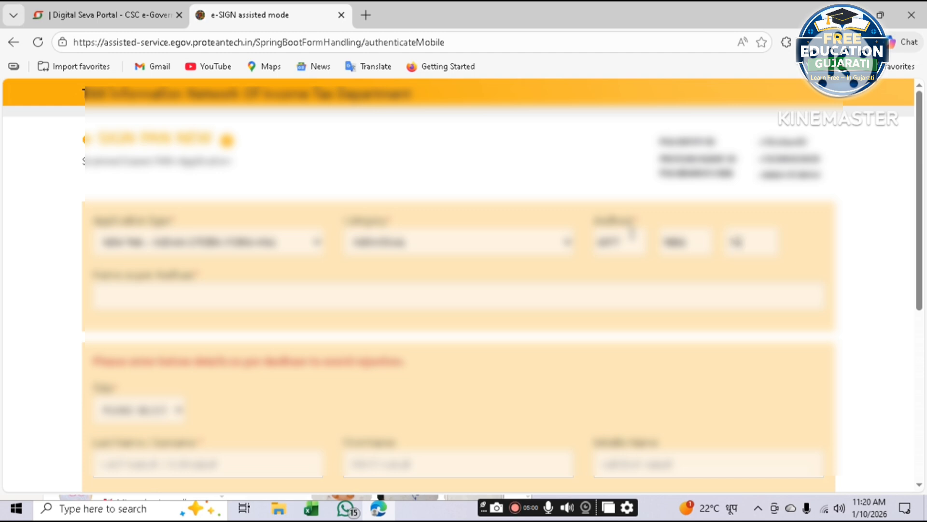
{"action": "left_click", "coordinate": [239, 291]}
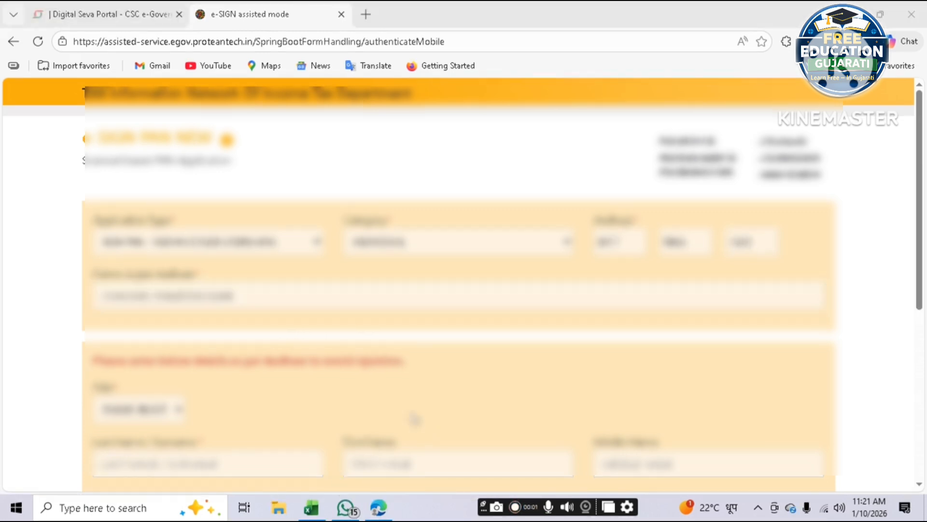
{"action": "scroll", "coordinate": [383, 381], "scroll_direction": "down", "scroll_amount": 3}
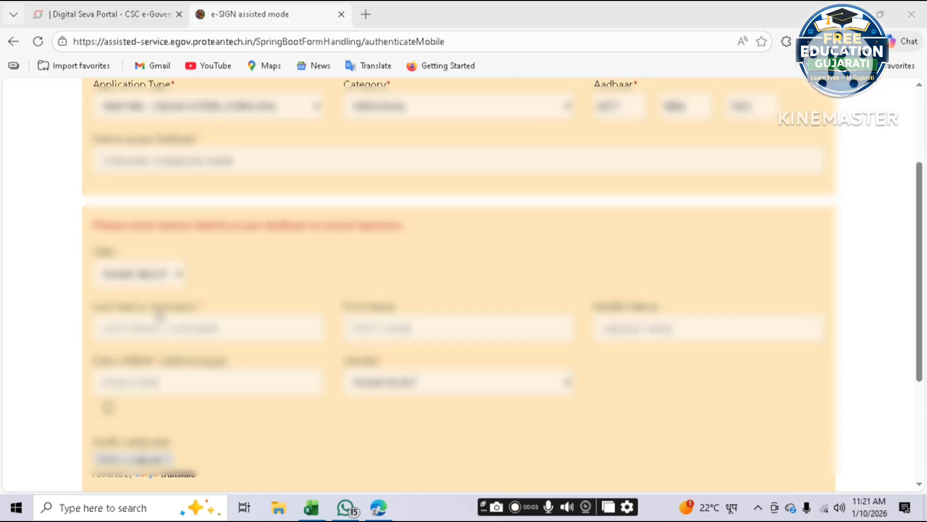
{"action": "left_click", "coordinate": [159, 283]}
{"action": "left_click", "coordinate": [145, 318]}
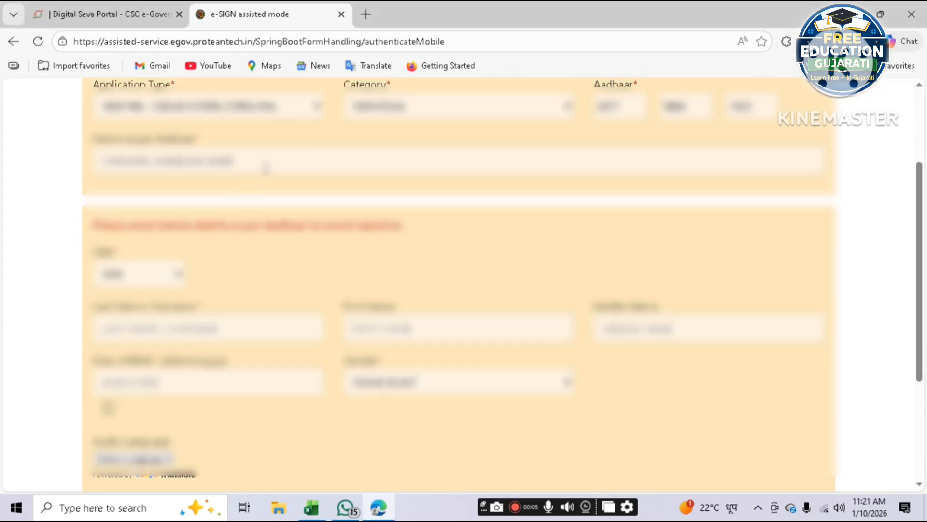
Step: Fill in the applicant's surname and first name, set gender to Male, and tick the Aadhaar consent
{"action": "scroll", "coordinate": [281, 171], "scroll_direction": "down", "scroll_amount": 3}
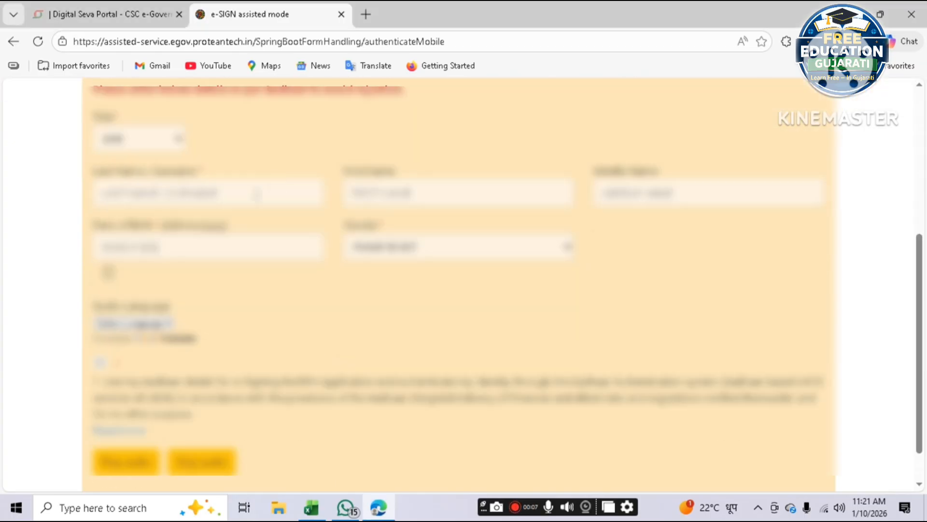
{"action": "left_click", "coordinate": [168, 196]}
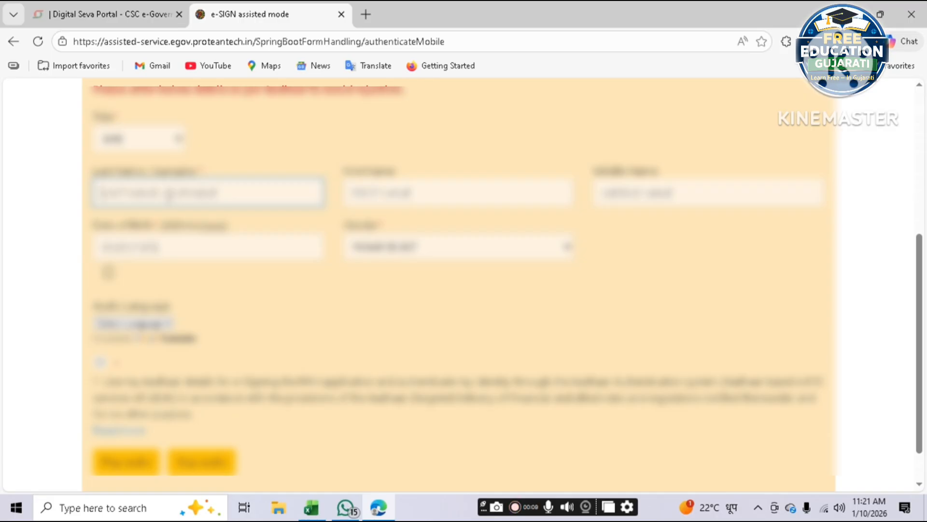
{"action": "type", "text": "CH"}
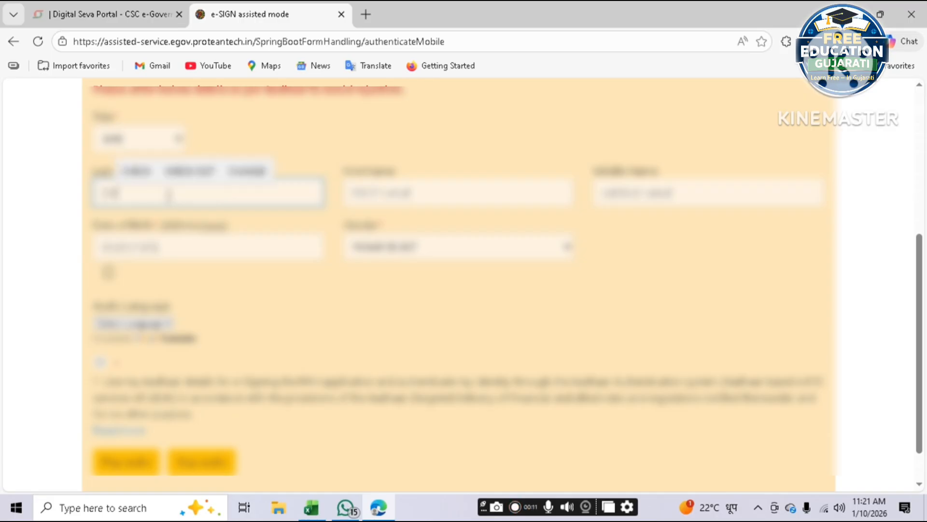
{"action": "scroll", "coordinate": [169, 197], "scroll_direction": "up", "scroll_amount": 2}
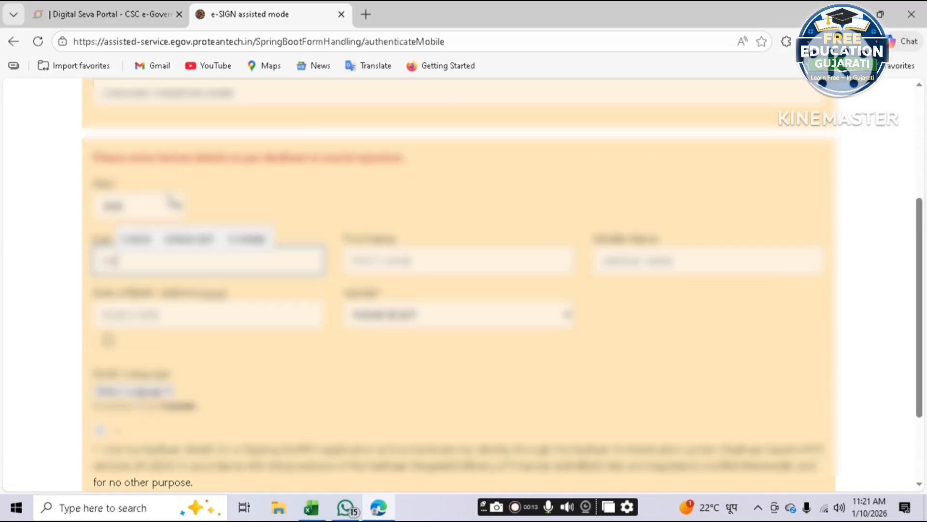
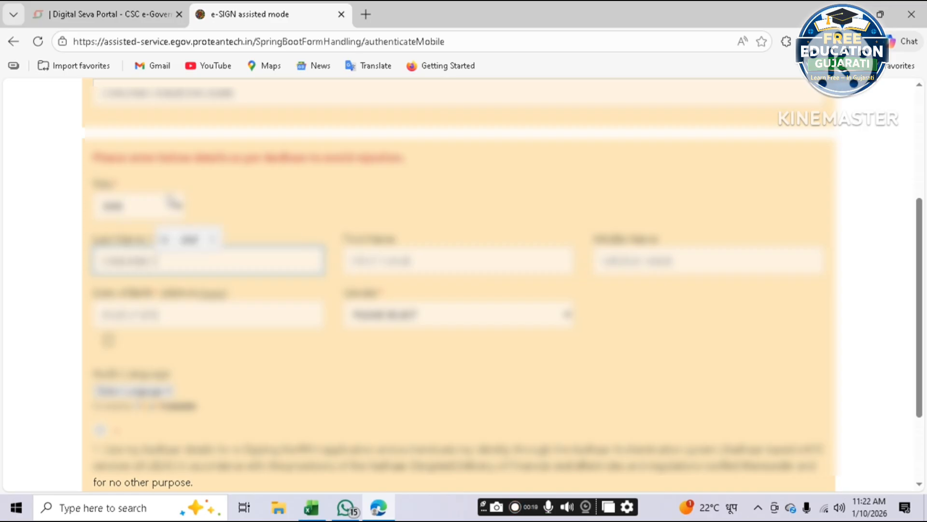
{"action": "left_click", "coordinate": [399, 254]}
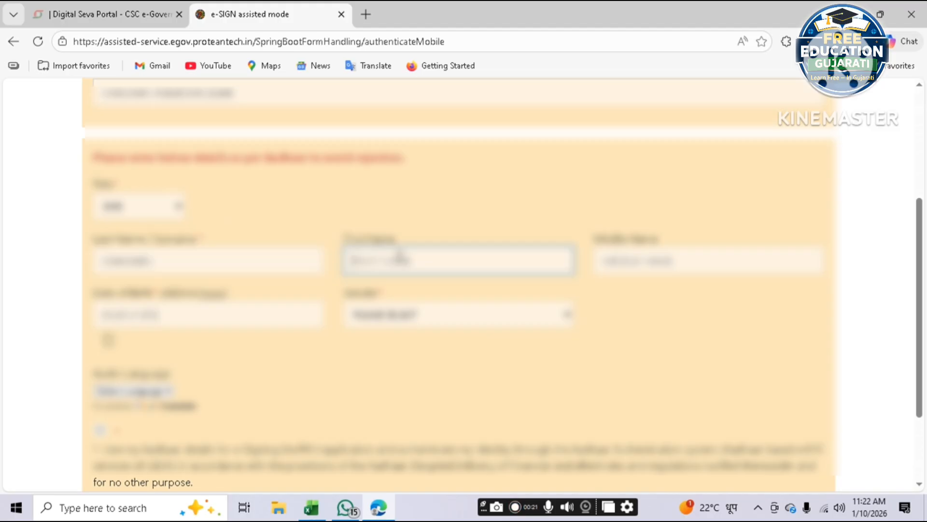
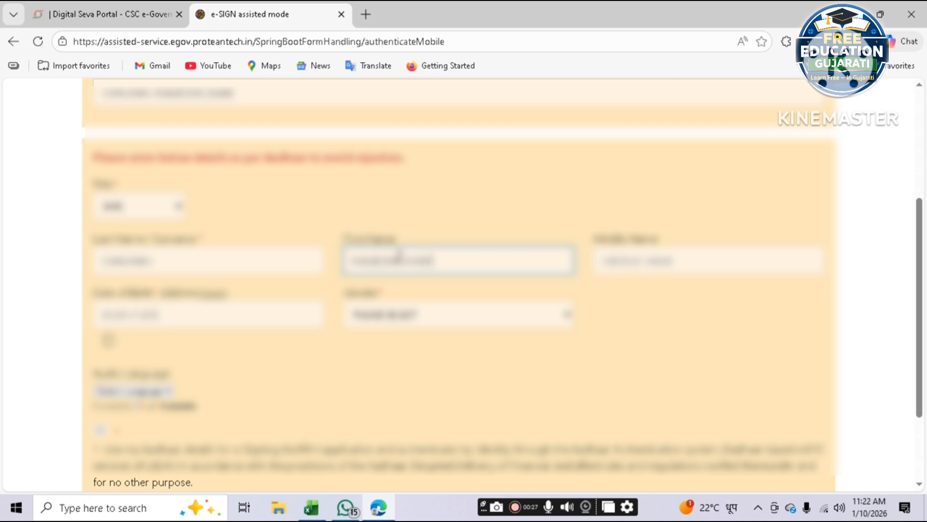
{"action": "left_click", "coordinate": [408, 321]}
{"action": "left_click", "coordinate": [411, 358]}
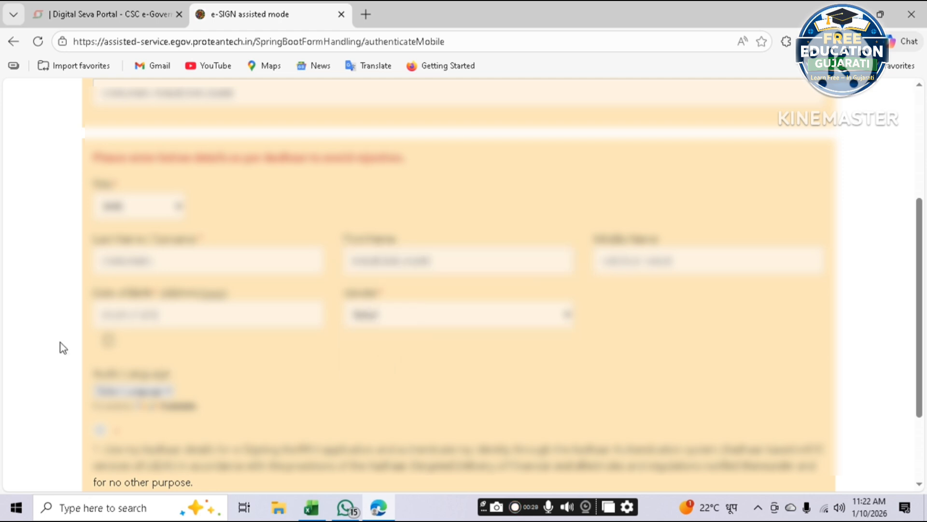
{"action": "scroll", "coordinate": [68, 367], "scroll_direction": "down", "scroll_amount": 1}
{"action": "left_click", "coordinate": [100, 362]}
{"action": "scroll", "coordinate": [177, 370], "scroll_direction": "down", "scroll_amount": 1}
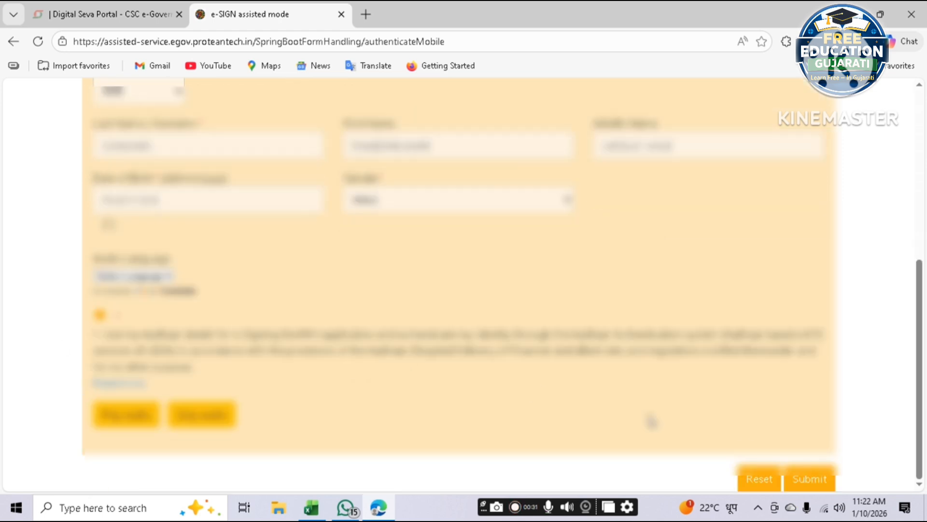
Step: Submit the Aadhaar details and save the Applicant Details section, dismissing the confirmation
{"action": "left_click", "coordinate": [816, 480]}
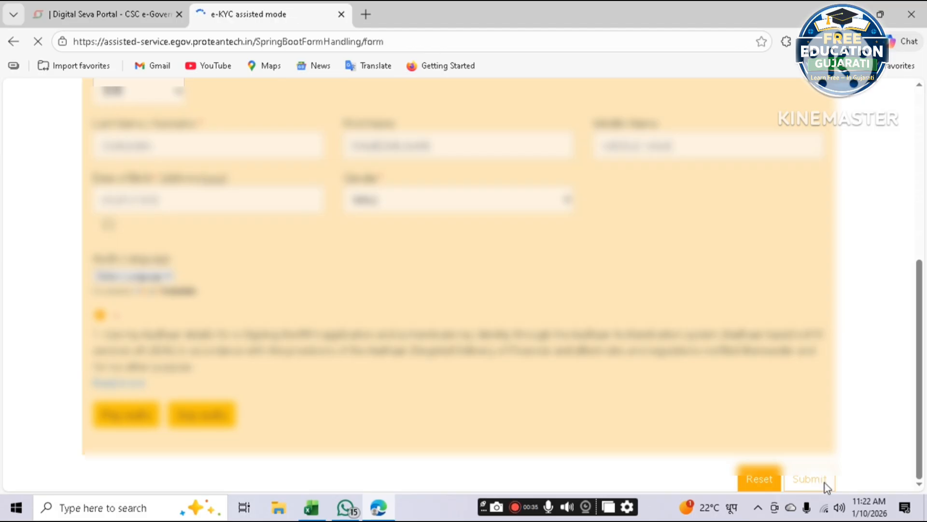
{"action": "scroll", "coordinate": [559, 344], "scroll_direction": "down", "scroll_amount": 3}
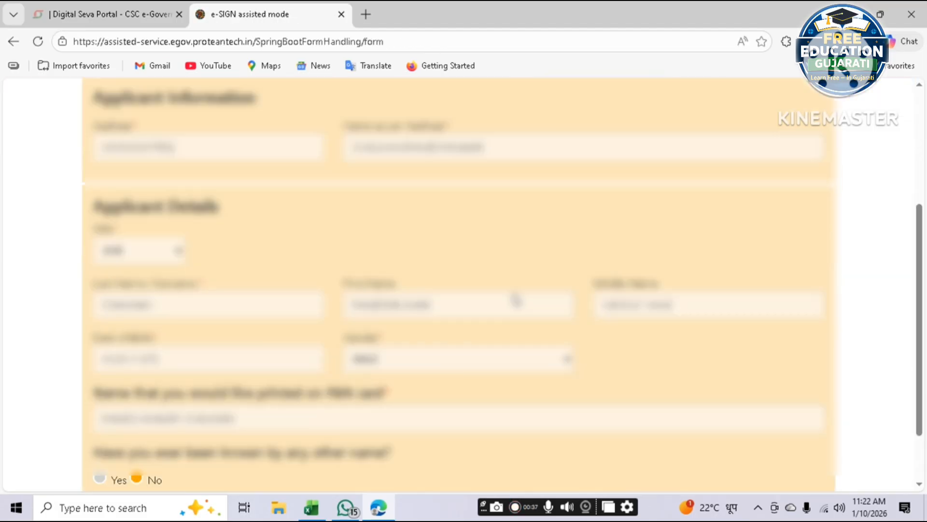
{"action": "scroll", "coordinate": [513, 300], "scroll_direction": "up", "scroll_amount": 4}
{"action": "left_click", "coordinate": [777, 179]}
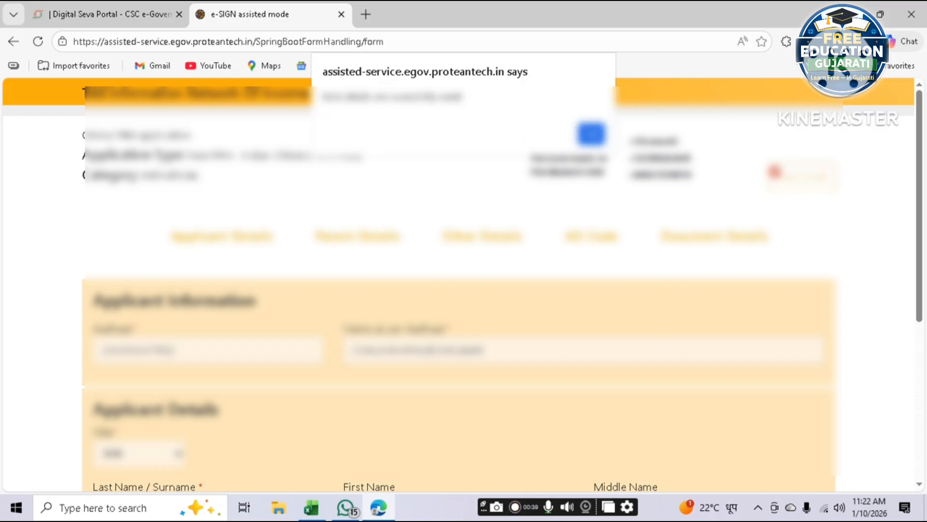
{"action": "left_click", "coordinate": [592, 136]}
{"action": "scroll", "coordinate": [244, 256], "scroll_direction": "down", "scroll_amount": 5}
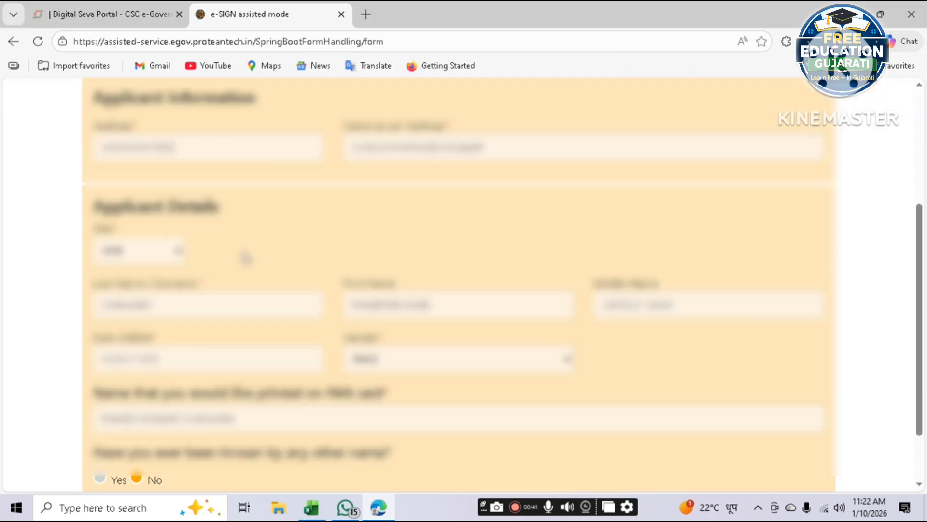
Step: Replace the name to print on the PAN card with the applicant's name and continue to Parents Details
{"action": "left_click", "coordinate": [266, 344]}
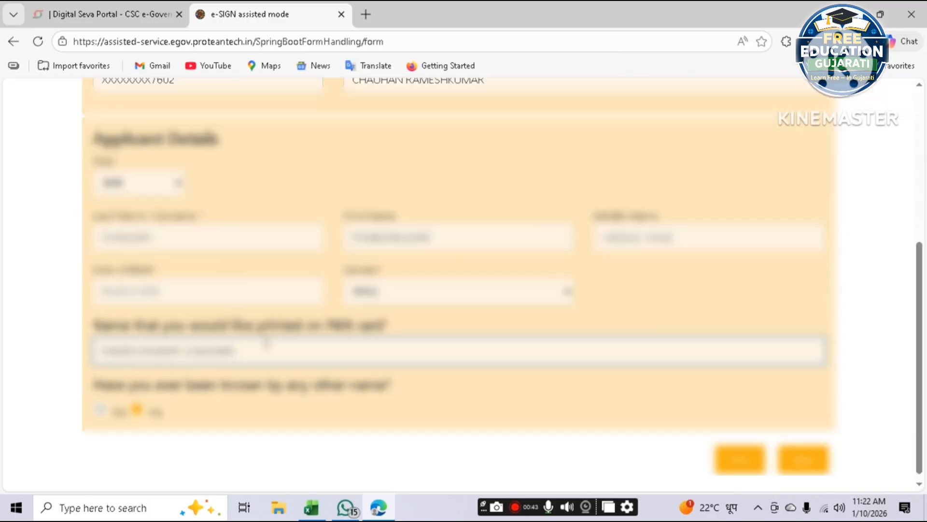
{"action": "key", "text": "BackSpace"}
{"action": "key", "text": "BackSpace"}
{"action": "key", "text": "BackSpace"}
{"action": "key", "text": "BackSpace"}
{"action": "key", "text": "BackSpace"}
{"action": "key", "text": "BackSpace"}
{"action": "key", "text": "BackSpace"}
{"action": "key", "text": "BackSpace"}
{"action": "key", "text": "BackSpace"}
{"action": "key", "text": "BackSpace"}
{"action": "key", "text": "BackSpace"}
{"action": "key", "text": "BackSpace"}
{"action": "key", "text": "BackSpace"}
{"action": "key", "text": "BackSpace"}
{"action": "key", "text": "BackSpace"}
{"action": "key", "text": "BackSpace"}
{"action": "key", "text": "BackSpace"}
{"action": "key", "text": "BackSpace"}
{"action": "key", "text": "BackSpace"}
{"action": "key", "text": "BackSpace"}
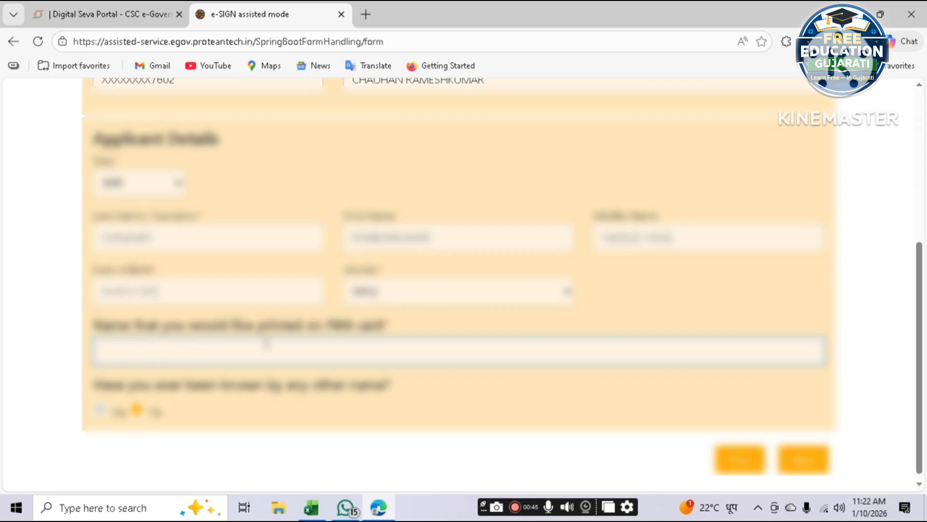
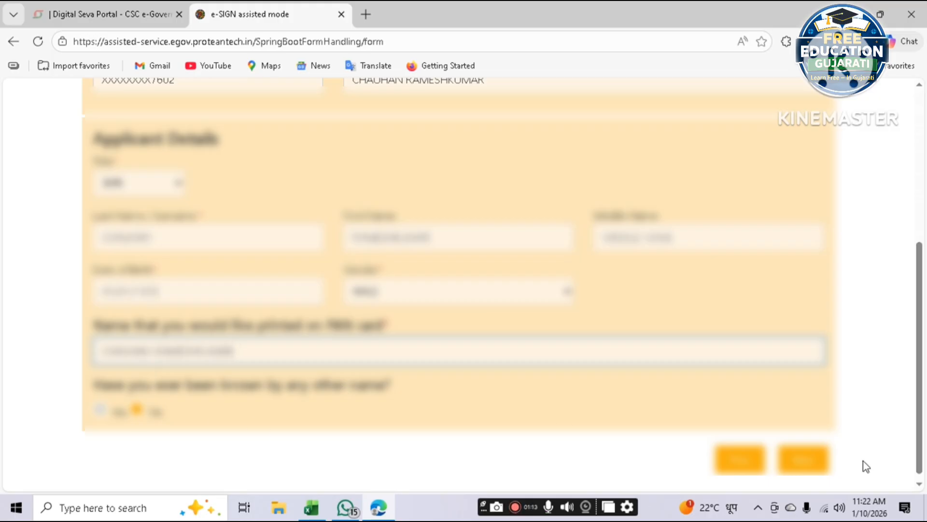
{"action": "left_click", "coordinate": [801, 462]}
{"action": "scroll", "coordinate": [323, 338], "scroll_direction": "down", "scroll_amount": 3}
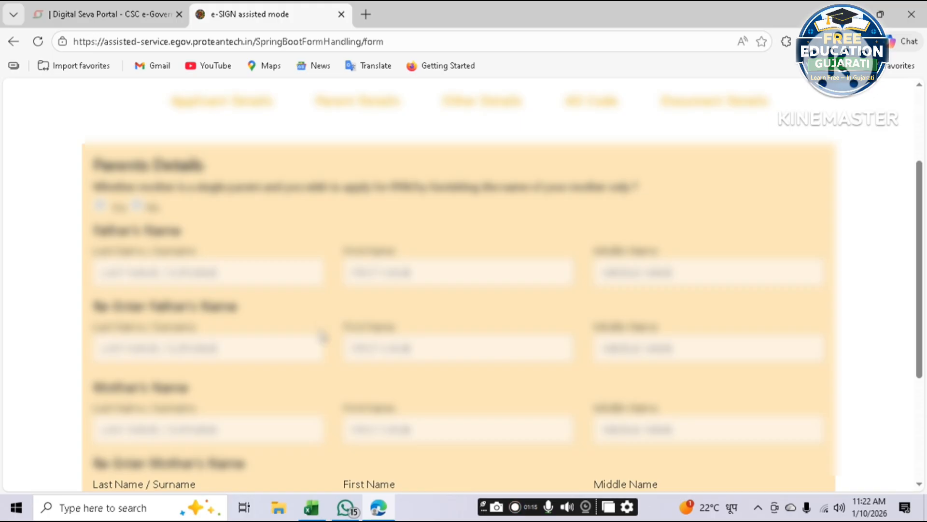
Step: Answer No to the single-parent question and enter the father's surname and first name
{"action": "left_click", "coordinate": [137, 205]}
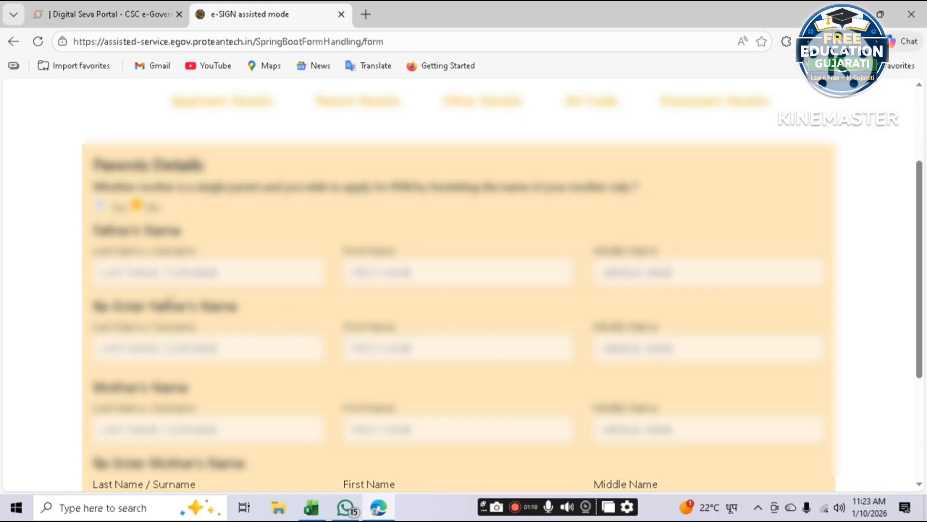
{"action": "left_click", "coordinate": [170, 272]}
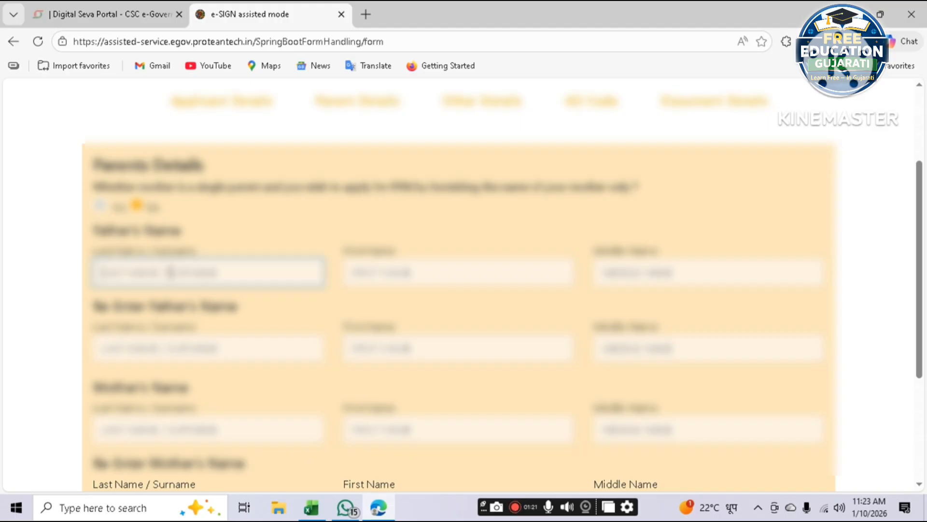
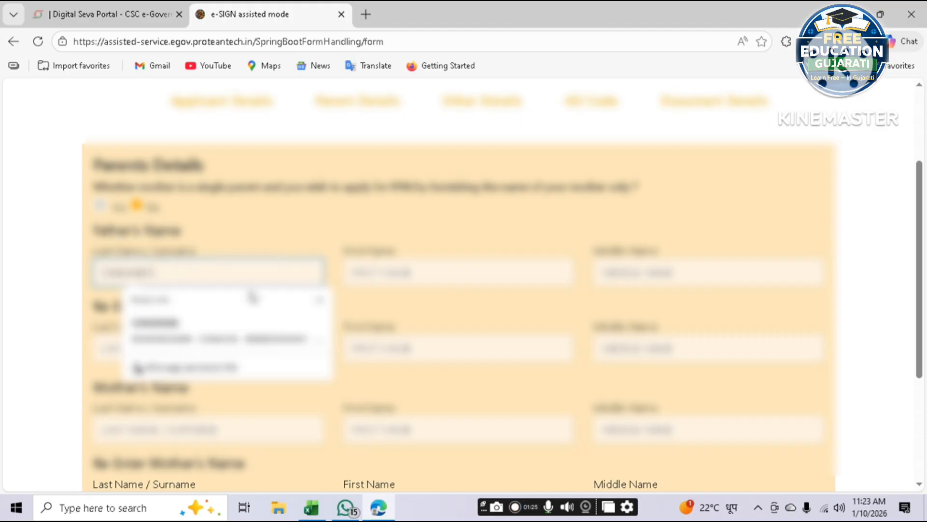
{"action": "left_click", "coordinate": [319, 300]}
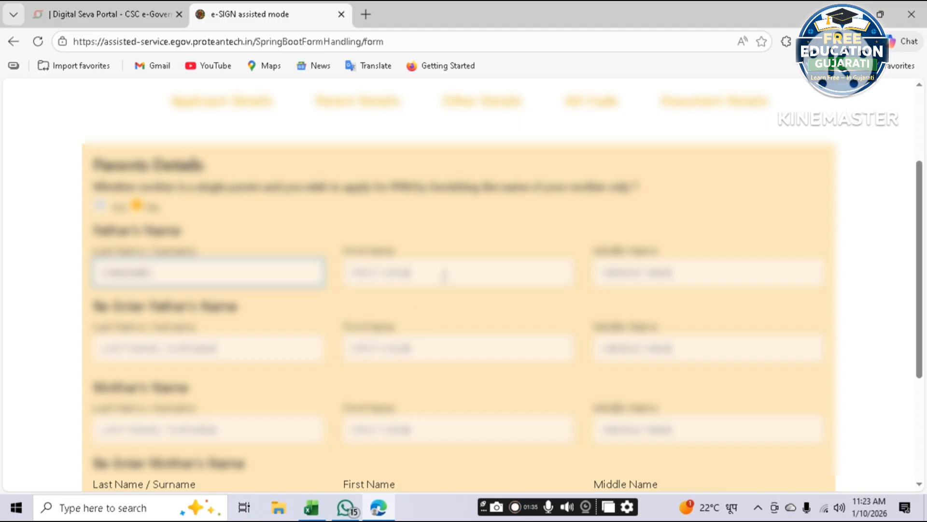
{"action": "left_click", "coordinate": [444, 275]}
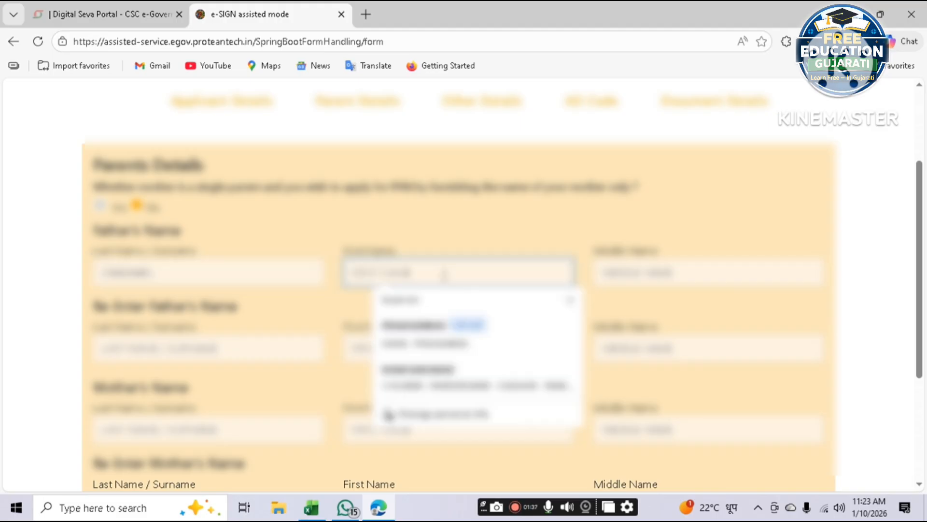
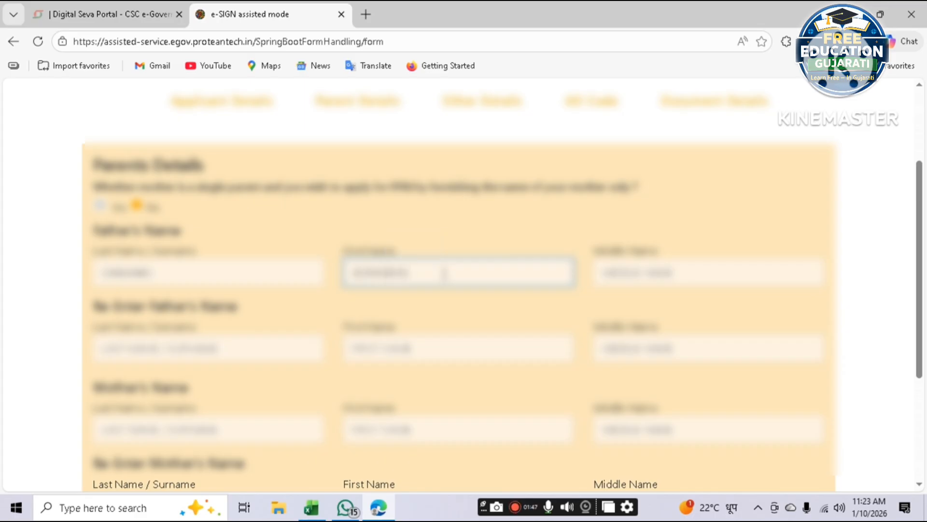
Step: Re-enter the father's surname and first name in the confirmation fields
{"action": "left_click", "coordinate": [220, 357]}
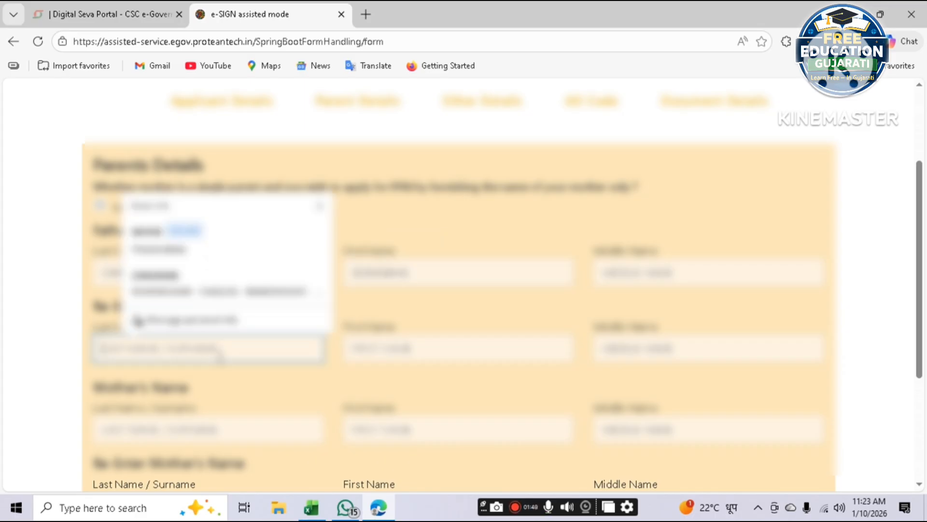
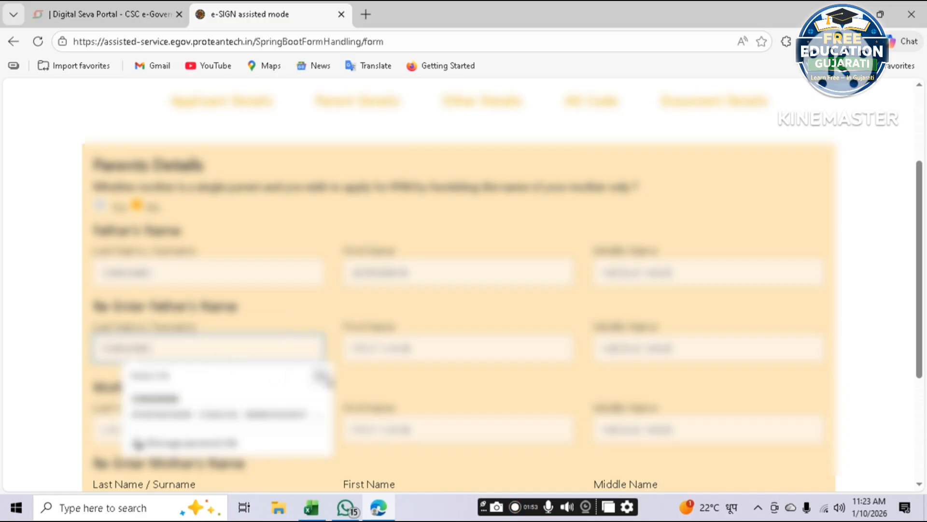
{"action": "left_click", "coordinate": [318, 375]}
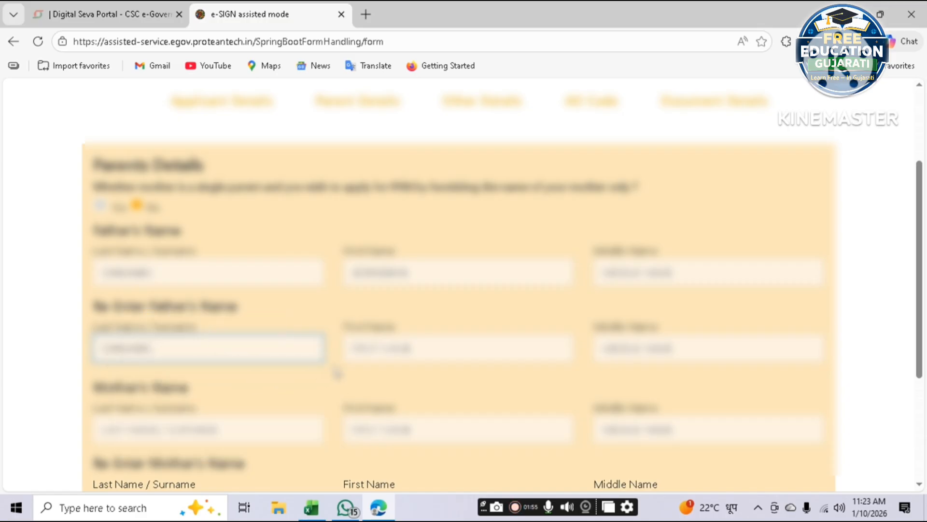
{"action": "left_click", "coordinate": [374, 357]}
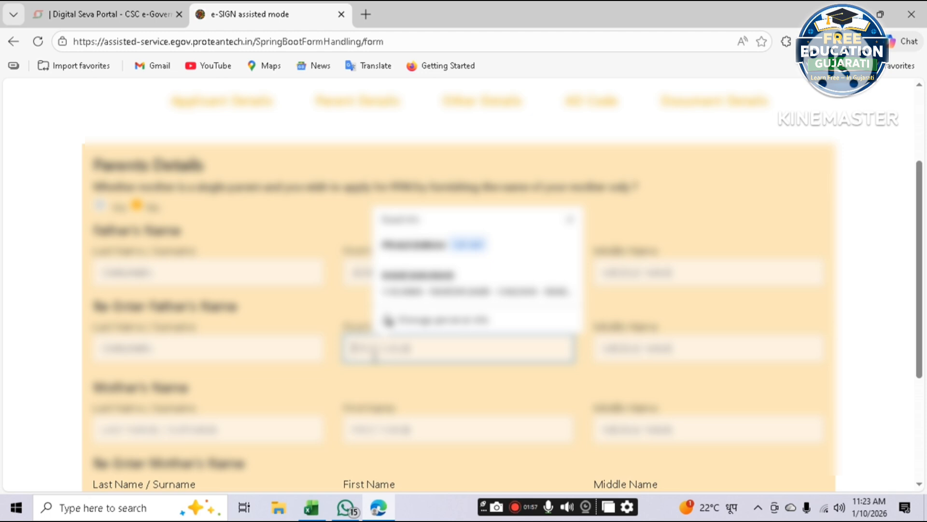
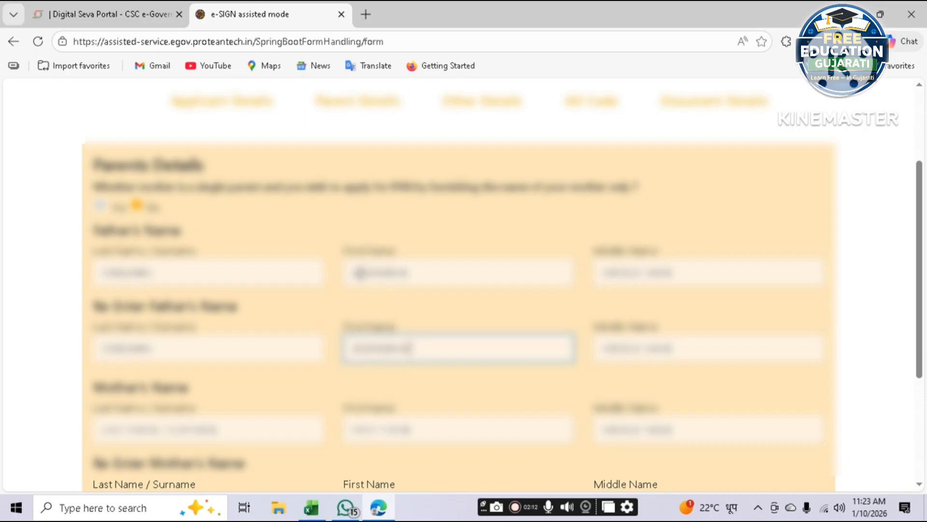
{"action": "left_click", "coordinate": [361, 272]}
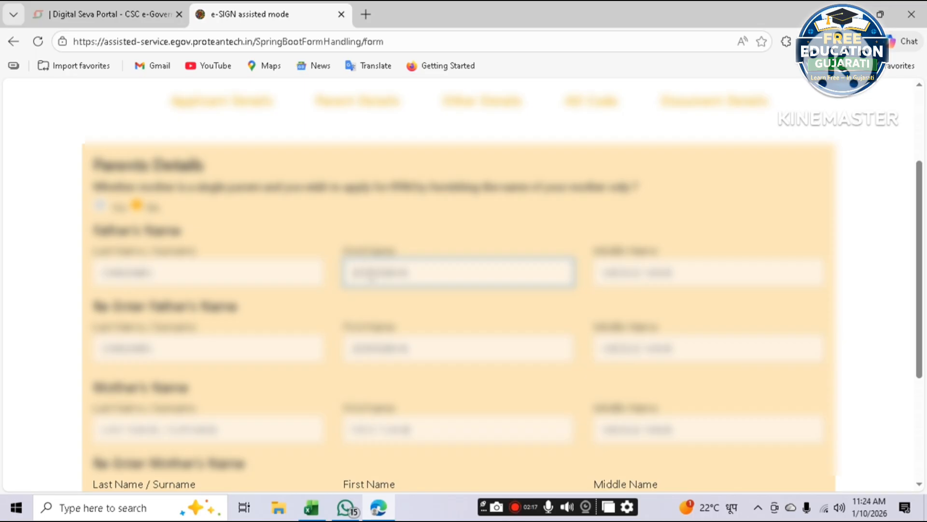
Step: Advance past Parents Details, mark Source of Income as No Income, and enter Area/STD code 02
{"action": "scroll", "coordinate": [454, 377], "scroll_direction": "down", "scroll_amount": 3}
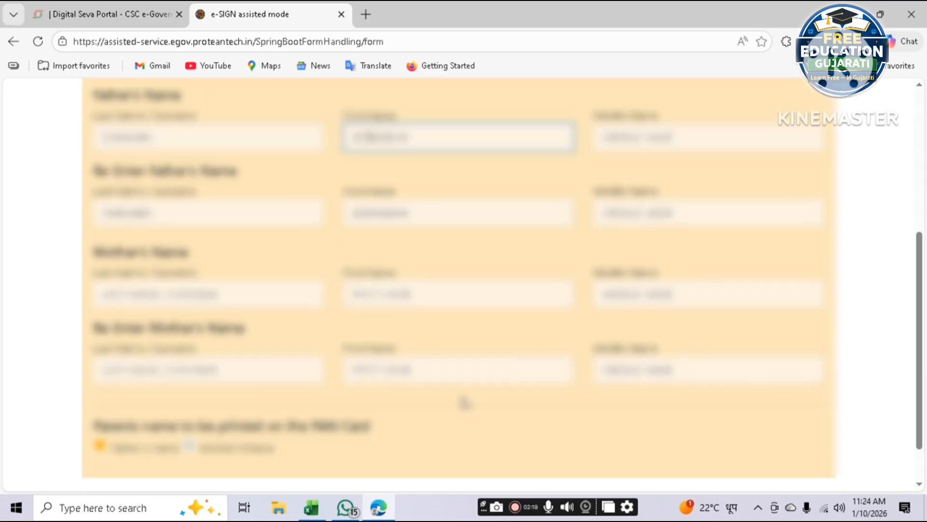
{"action": "scroll", "coordinate": [465, 403], "scroll_direction": "down", "scroll_amount": 2}
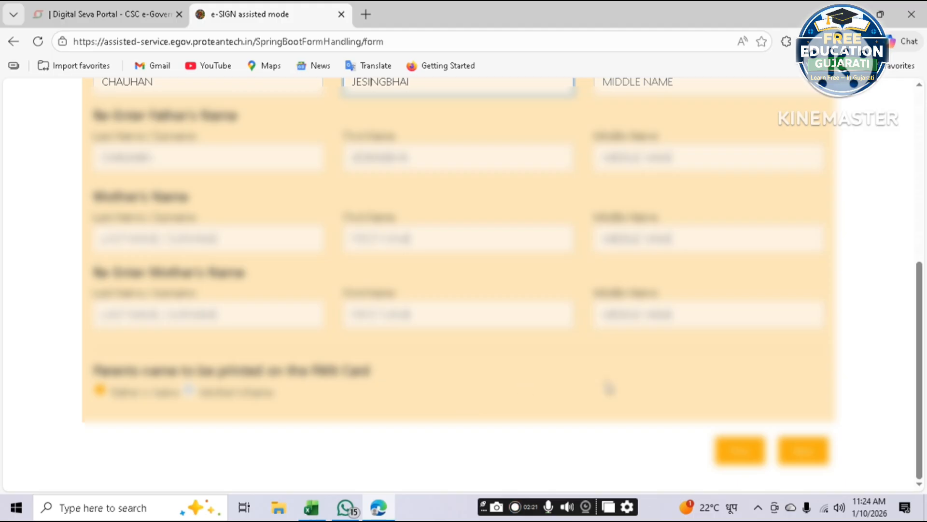
{"action": "left_click", "coordinate": [803, 450]}
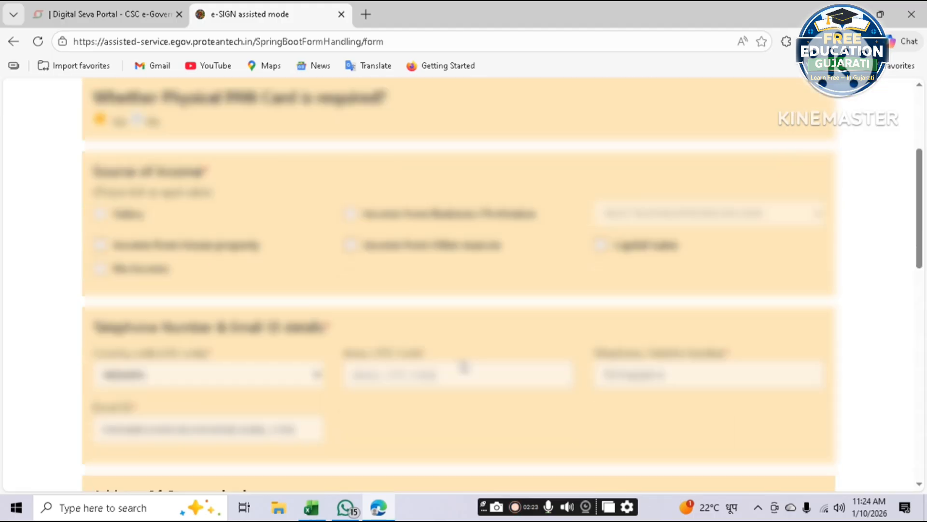
{"action": "left_click", "coordinate": [100, 268]}
{"action": "scroll", "coordinate": [197, 249], "scroll_direction": "down", "scroll_amount": 2}
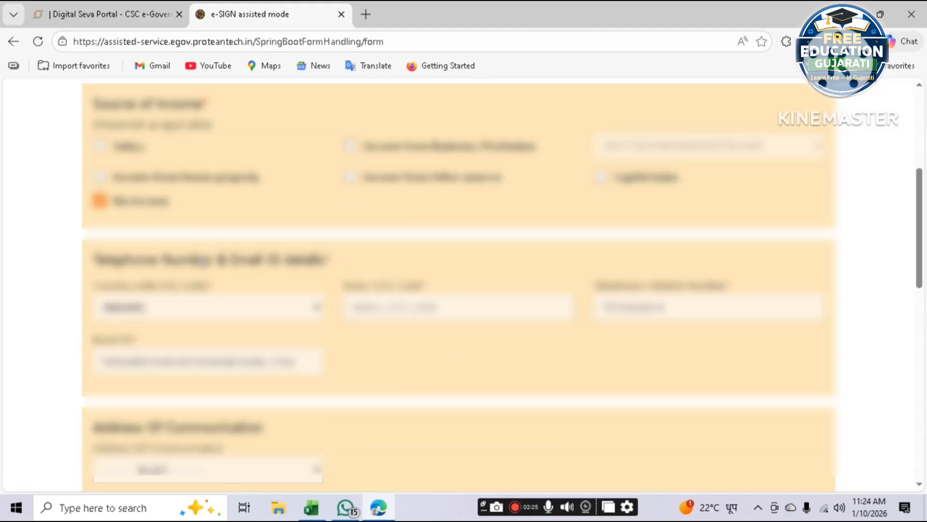
{"action": "left_click", "coordinate": [391, 316]}
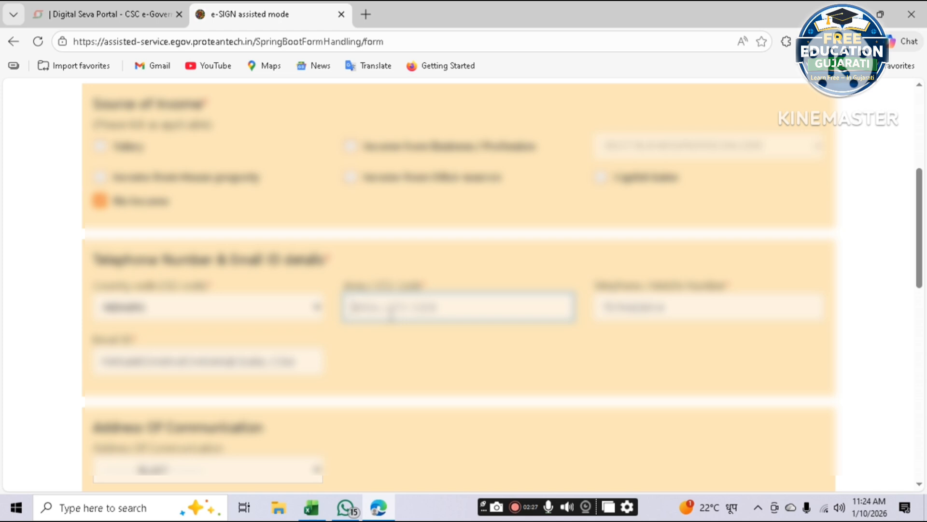
{"action": "type", "text": "02"}
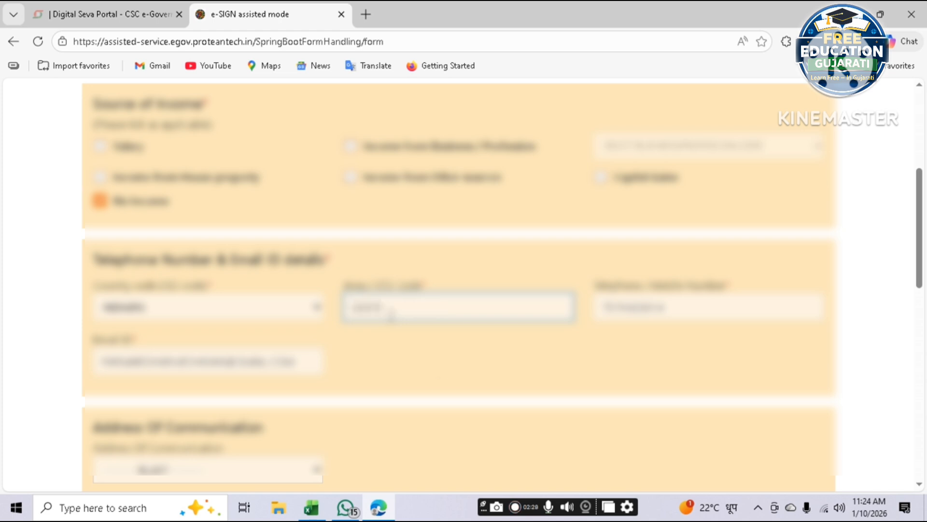
{"action": "left_click", "coordinate": [449, 396]}
{"action": "scroll", "coordinate": [396, 384], "scroll_direction": "down", "scroll_amount": 4}
Step: Choose the communication address type and enter the residence address, premises, locality and town
{"action": "left_click", "coordinate": [235, 277]}
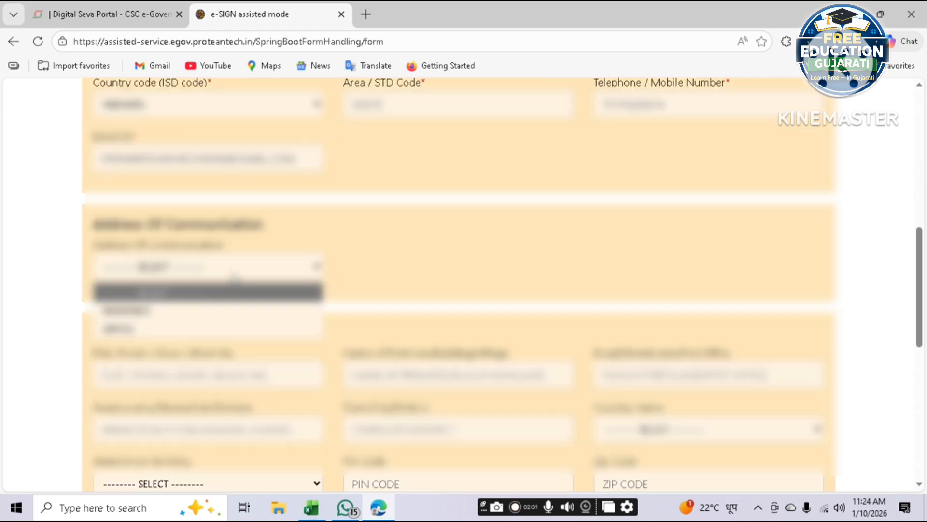
{"action": "left_click", "coordinate": [236, 310]}
{"action": "scroll", "coordinate": [269, 314], "scroll_direction": "down", "scroll_amount": 2}
{"action": "left_click", "coordinate": [220, 308]}
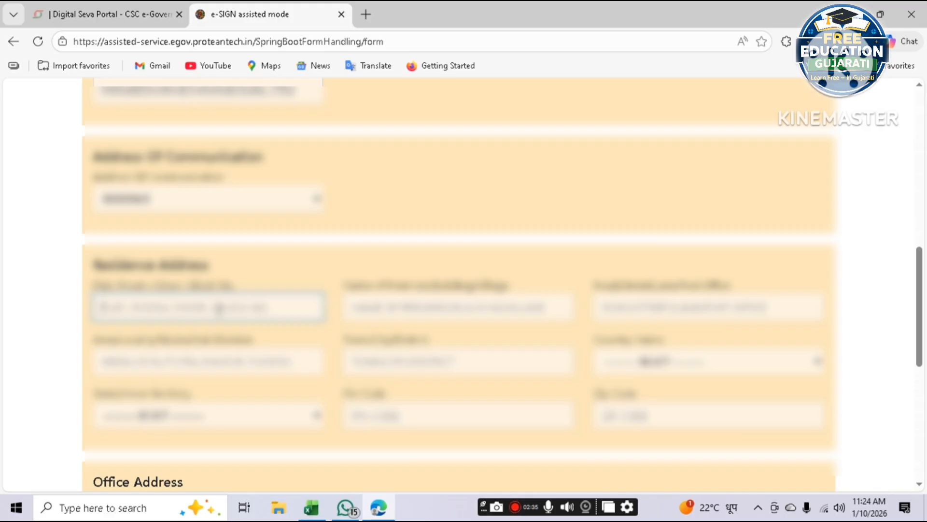
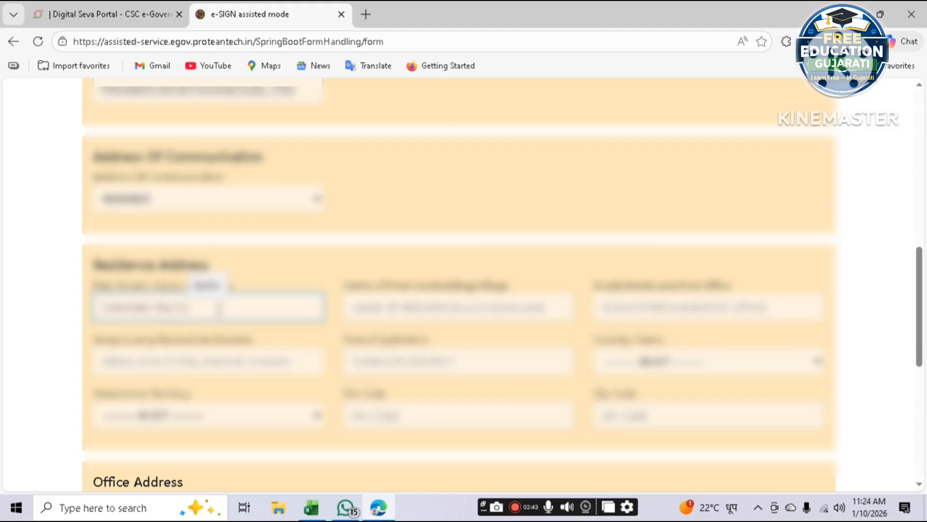
{"action": "left_click", "coordinate": [402, 313]}
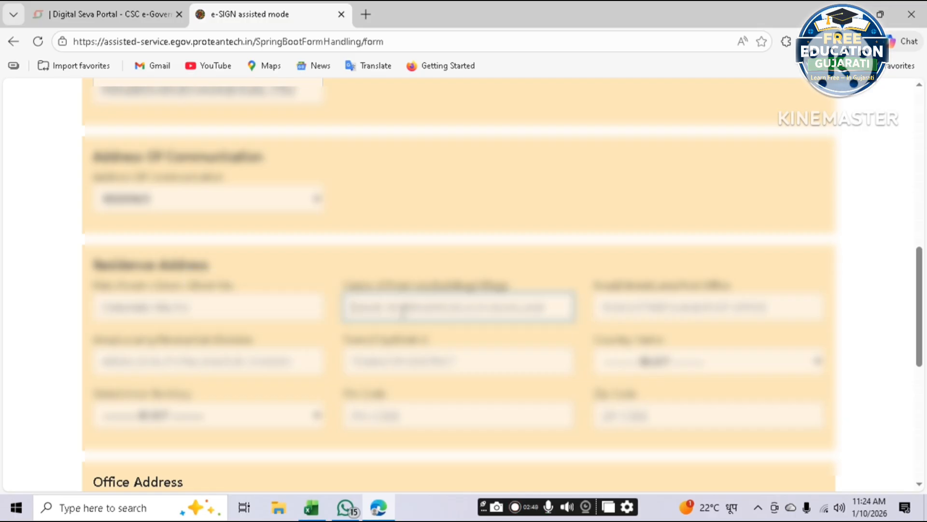
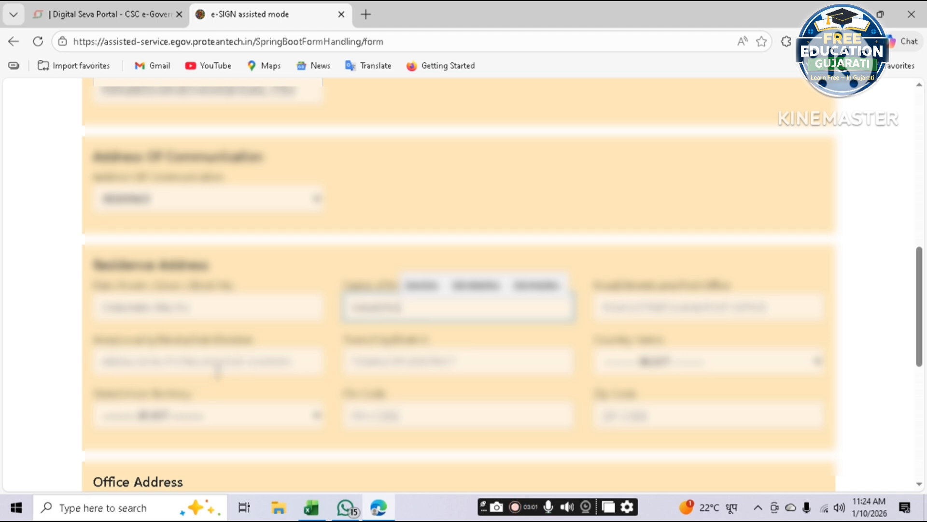
{"action": "left_click", "coordinate": [226, 368]}
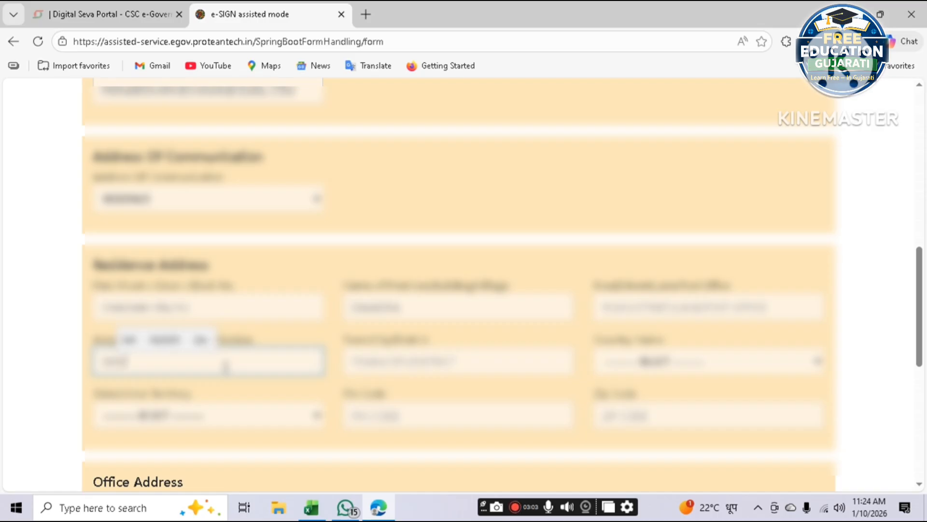
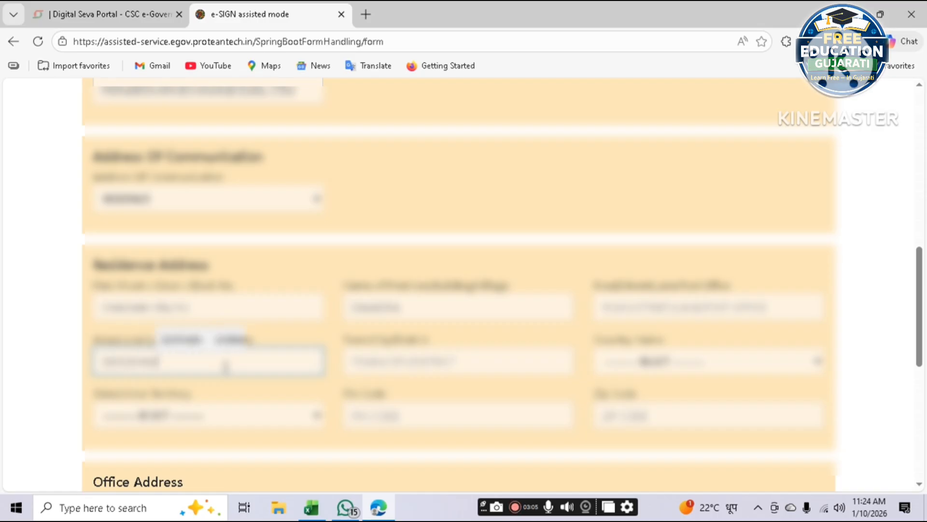
{"action": "left_click", "coordinate": [413, 368]}
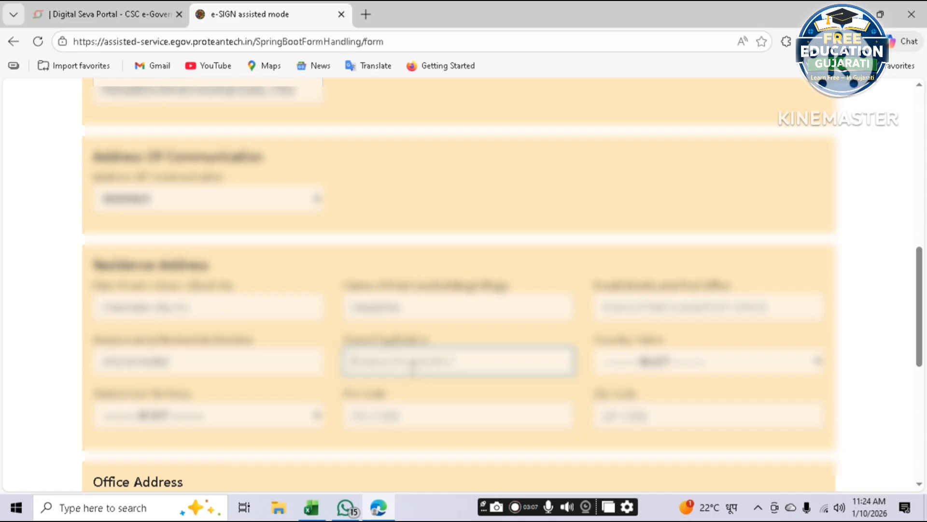
{"action": "type", "text": "VADODAR"}
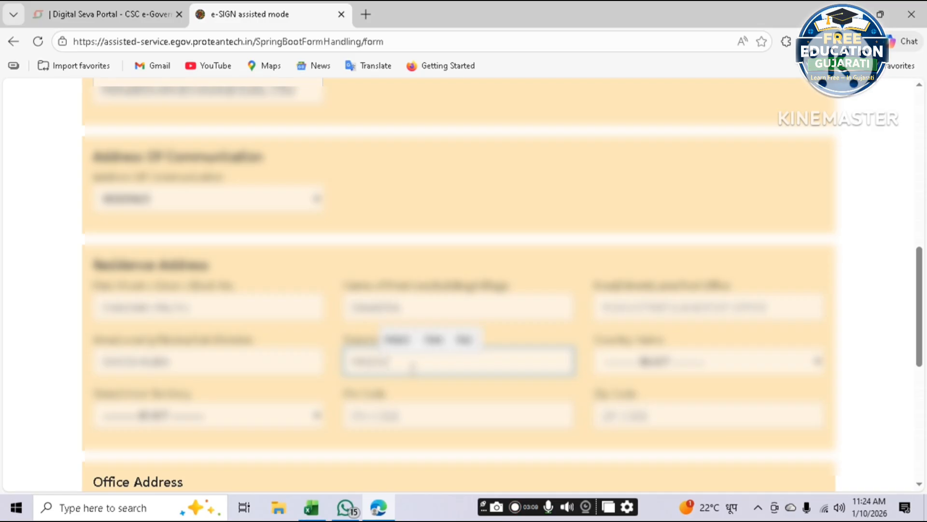
{"action": "key", "text": "BackSpace"}
{"action": "key", "text": "BackSpace"}
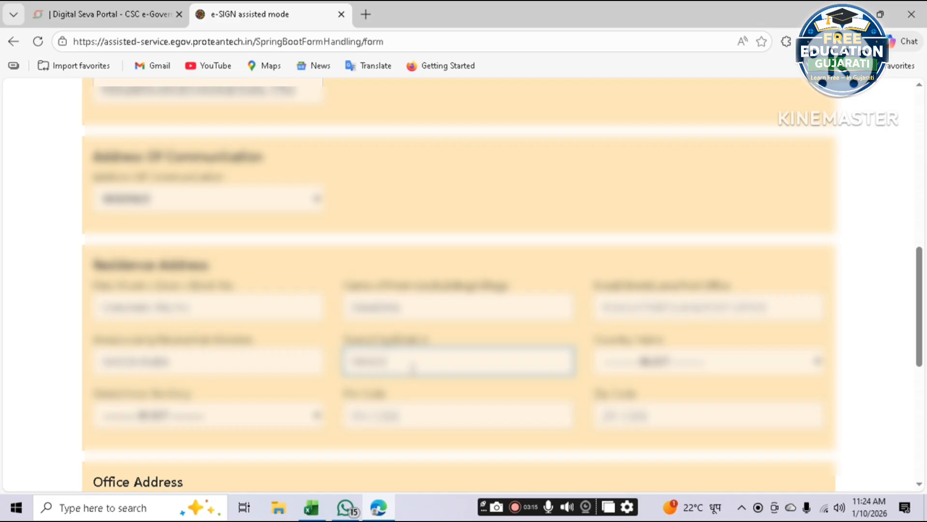
{"action": "type", "text": "ARAAD"}
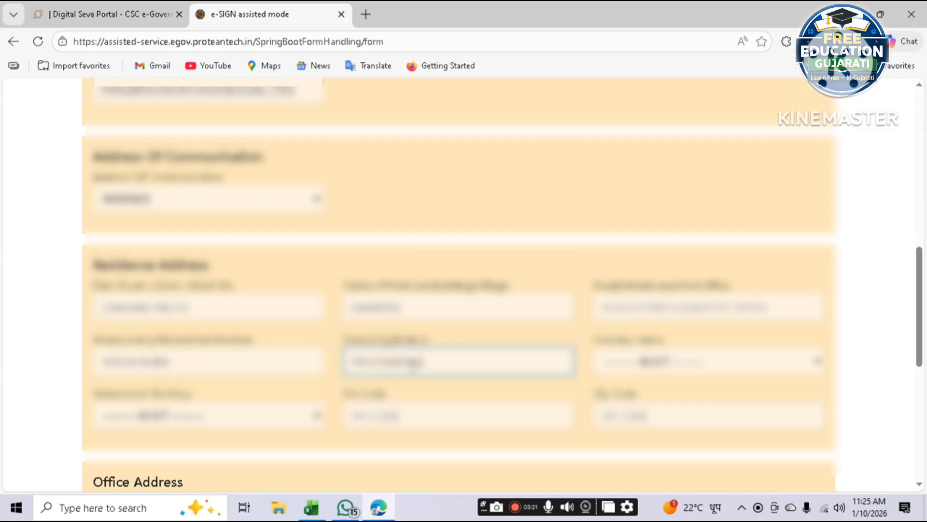
Step: Select the residence country and state and enter the residence PIN code
{"action": "left_click", "coordinate": [670, 366]}
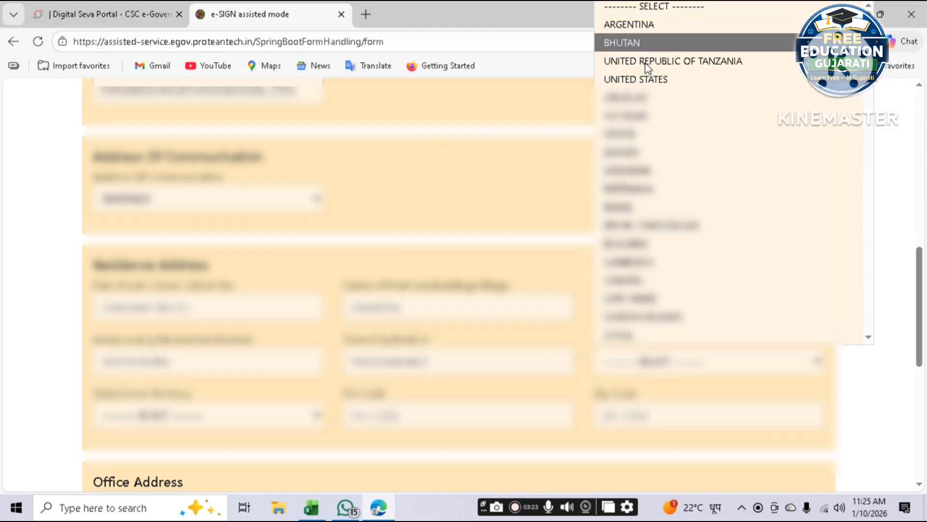
{"action": "scroll", "coordinate": [647, 116], "scroll_direction": "down", "scroll_amount": 3}
{"action": "scroll", "coordinate": [652, 217], "scroll_direction": "down", "scroll_amount": 6}
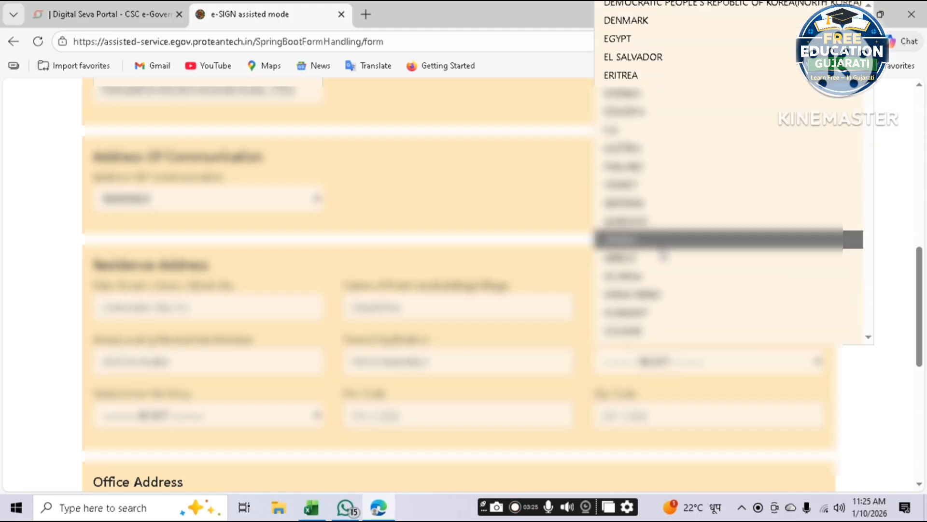
{"action": "left_click", "coordinate": [658, 289]}
{"action": "scroll", "coordinate": [488, 223], "scroll_direction": "down", "scroll_amount": 3}
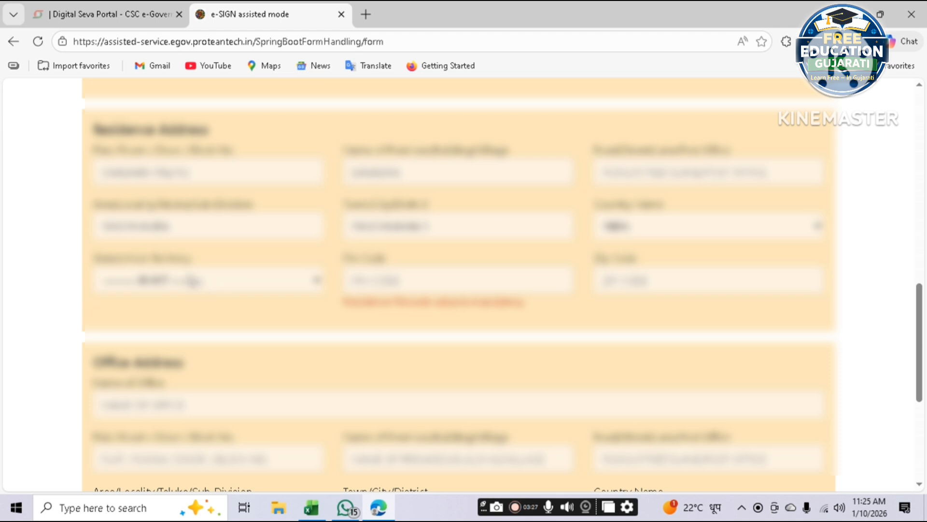
{"action": "left_click", "coordinate": [189, 280]}
{"action": "left_click", "coordinate": [203, 199]}
{"action": "left_click", "coordinate": [395, 279]}
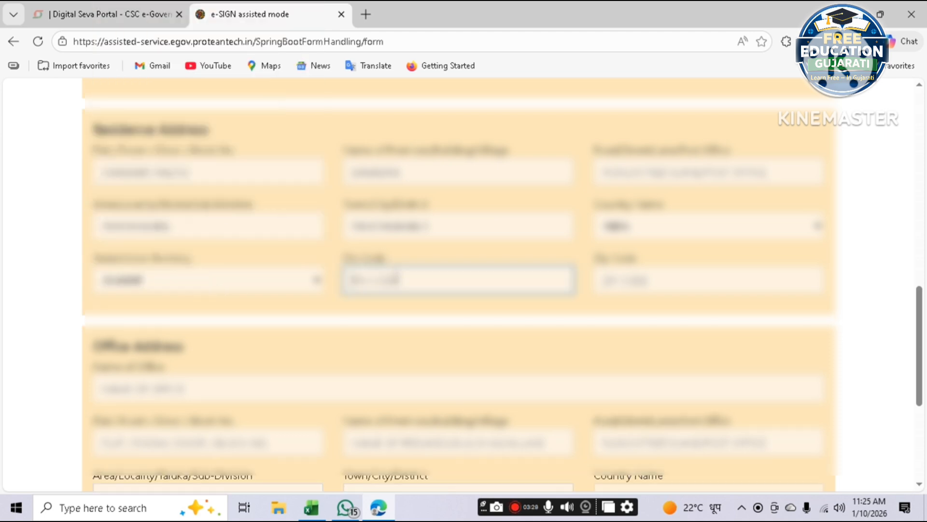
{"action": "type", "text": "38"}
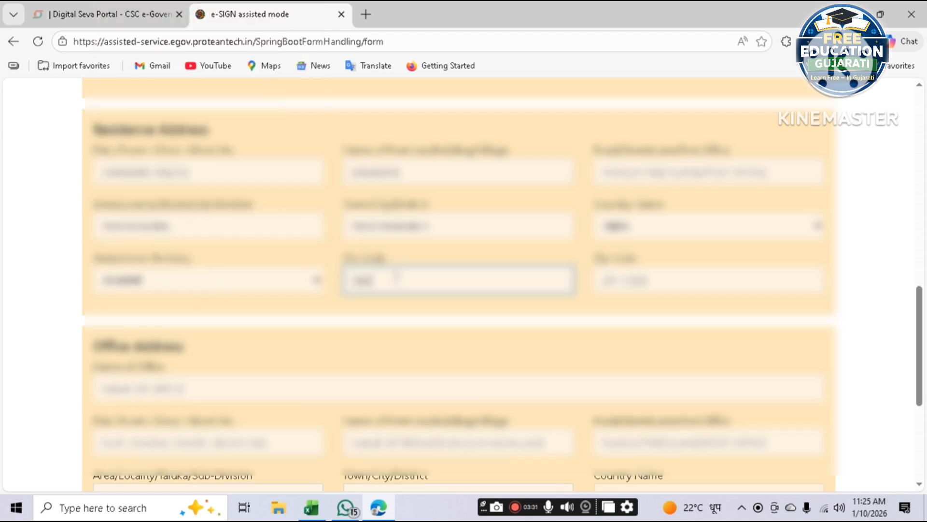
{"action": "type", "text": "0001"}
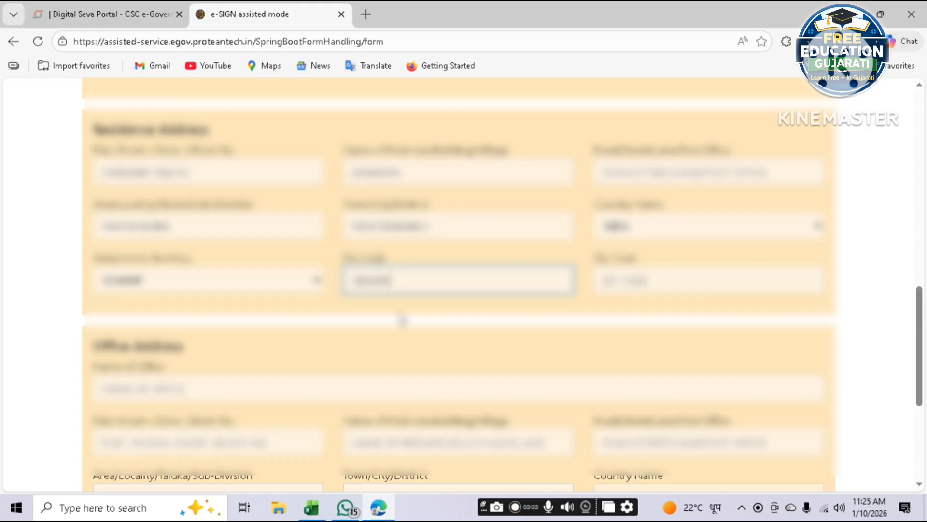
{"action": "left_click", "coordinate": [405, 334]}
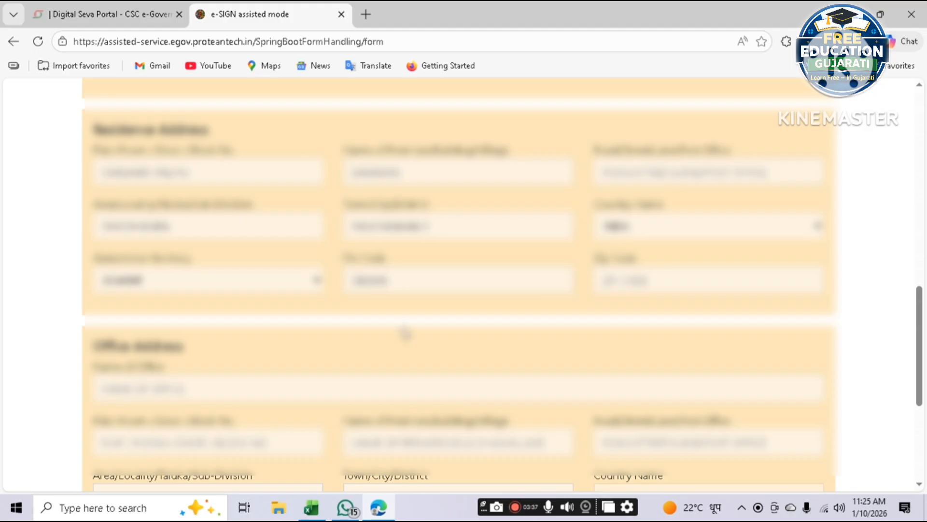
{"action": "scroll", "coordinate": [404, 334], "scroll_direction": "down", "scroll_amount": 5}
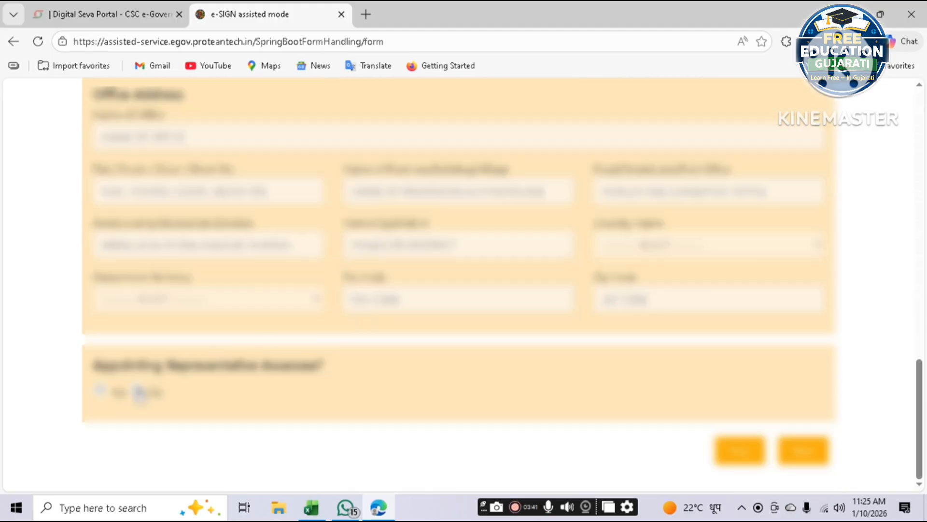
Step: Move past the AO Code section and choose AADHAAR as proof of identity, address and date of birth
{"action": "left_click", "coordinate": [803, 450]}
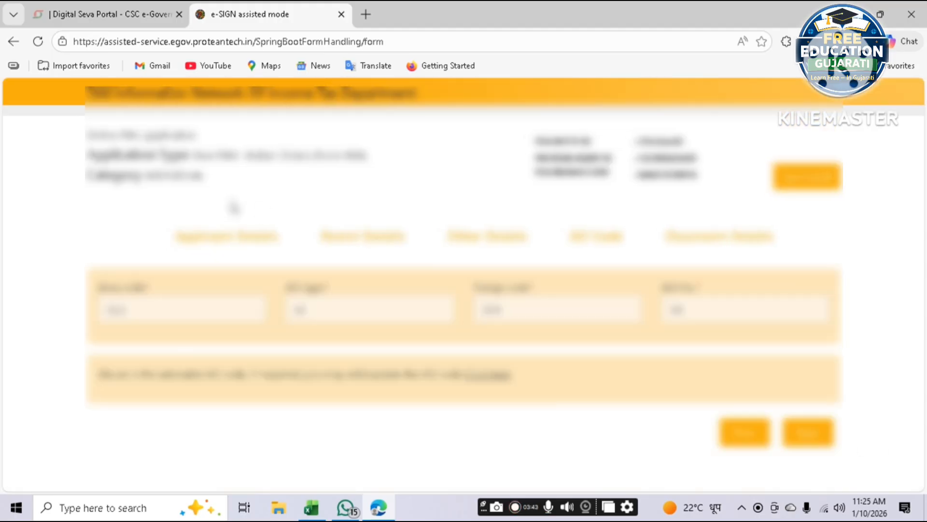
{"action": "left_click", "coordinate": [796, 440]}
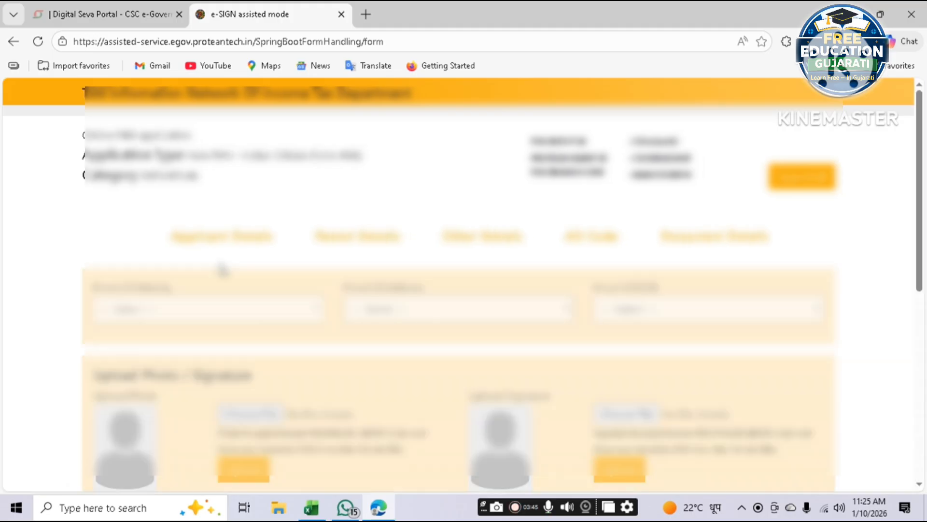
{"action": "scroll", "coordinate": [227, 211], "scroll_direction": "down", "scroll_amount": 3}
{"action": "left_click", "coordinate": [239, 177]}
{"action": "left_click", "coordinate": [253, 246]}
{"action": "left_click", "coordinate": [454, 175]}
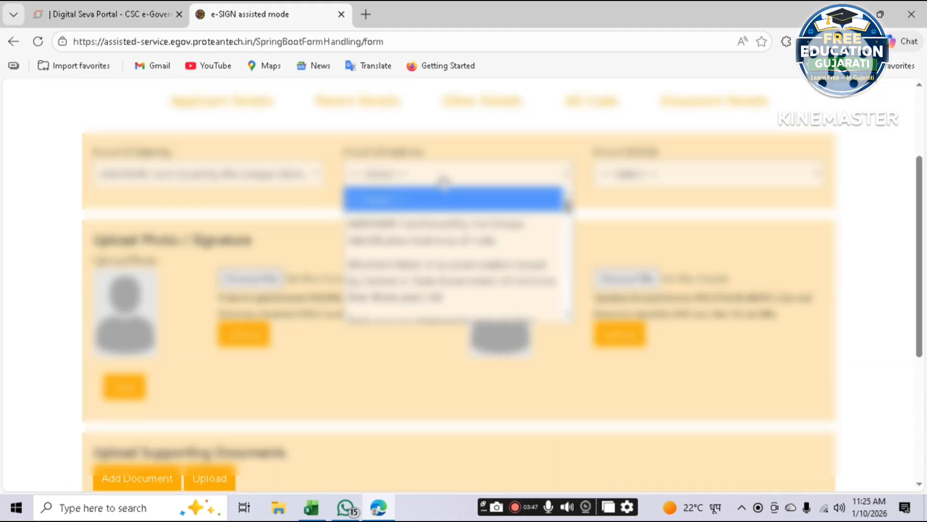
{"action": "left_click", "coordinate": [477, 217]}
{"action": "left_click", "coordinate": [637, 176]}
{"action": "left_click", "coordinate": [652, 227]}
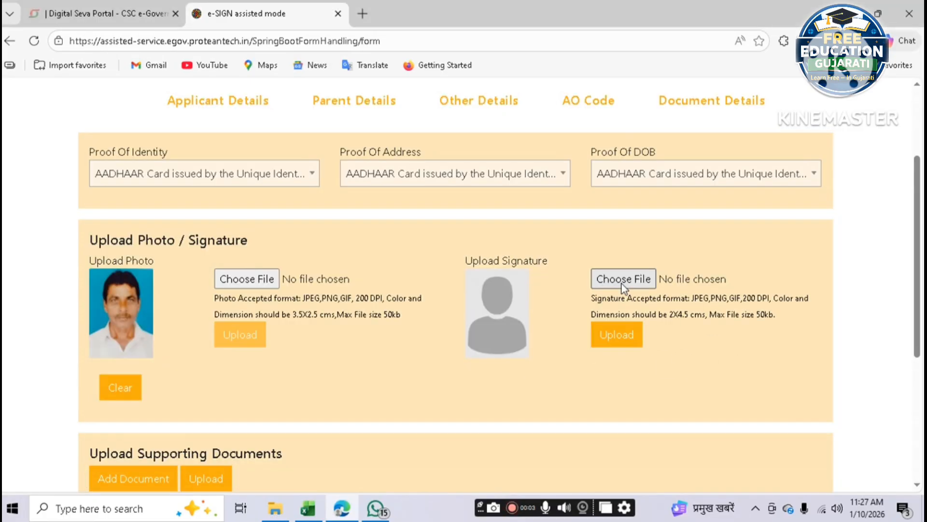
Step: Attach the signature image from recent files, upload it, then remove the failed upload
{"action": "left_click", "coordinate": [622, 284]}
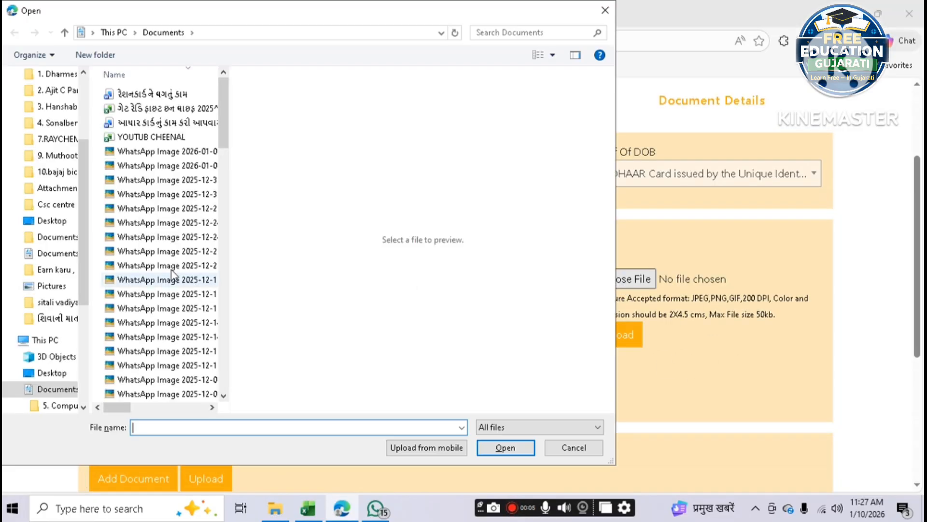
{"action": "left_click_drag", "start_coordinate": [80, 239], "coordinate": [82, 118]}
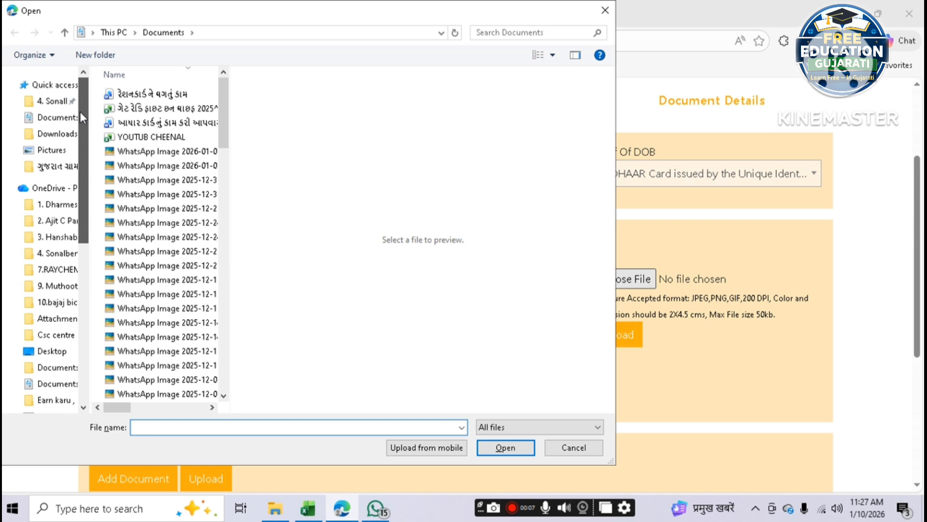
{"action": "left_click", "coordinate": [63, 85]}
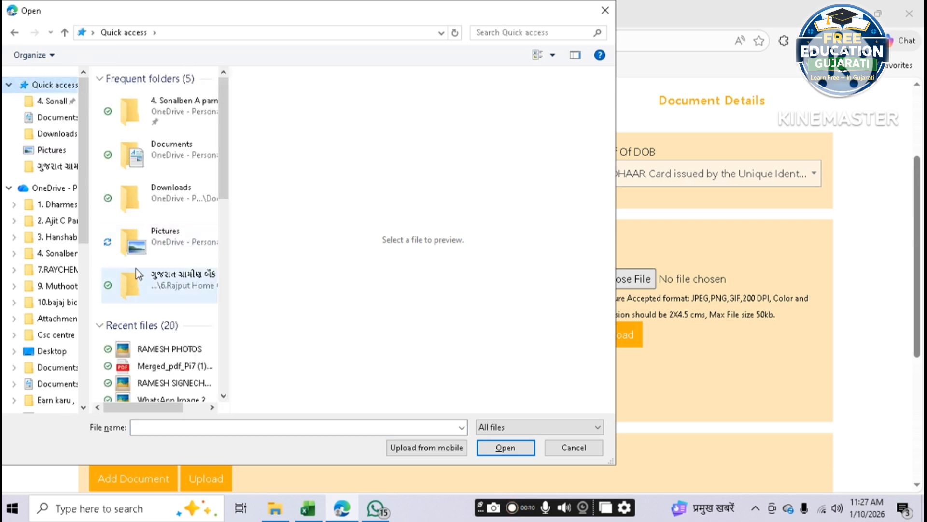
{"action": "left_click", "coordinate": [173, 384]}
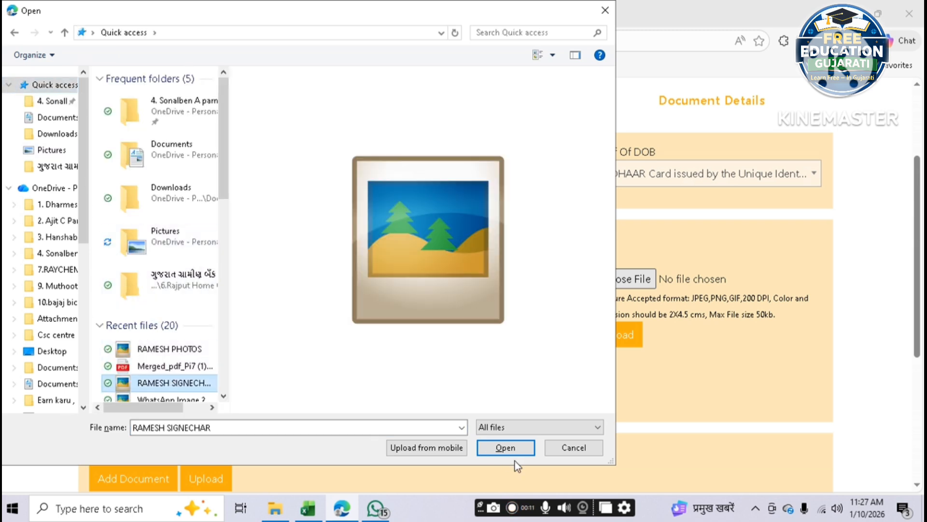
{"action": "left_click", "coordinate": [503, 446]}
{"action": "left_click", "coordinate": [609, 336]}
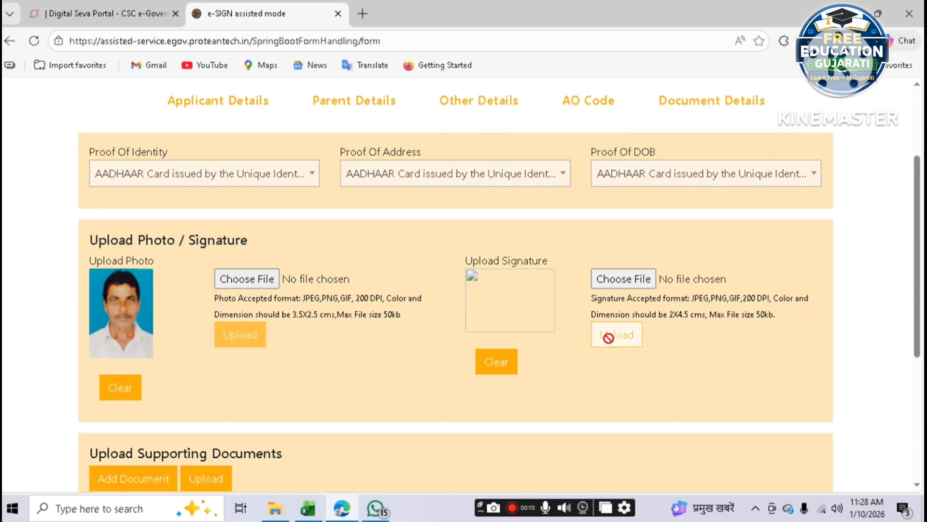
{"action": "left_click", "coordinate": [496, 369]}
Step: Re-select the signature image from recent files and upload it again
{"action": "left_click", "coordinate": [608, 280]}
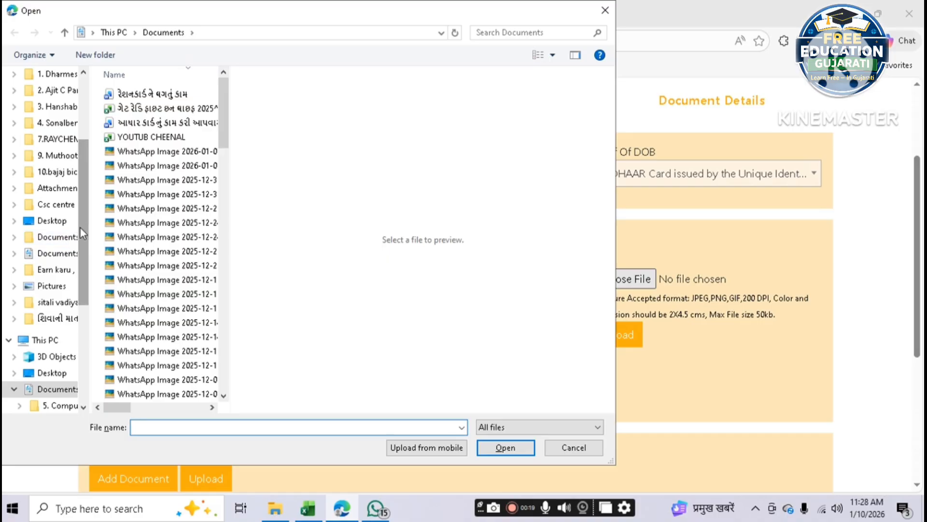
{"action": "left_click_drag", "start_coordinate": [80, 228], "coordinate": [79, 140]}
{"action": "left_click", "coordinate": [58, 86]}
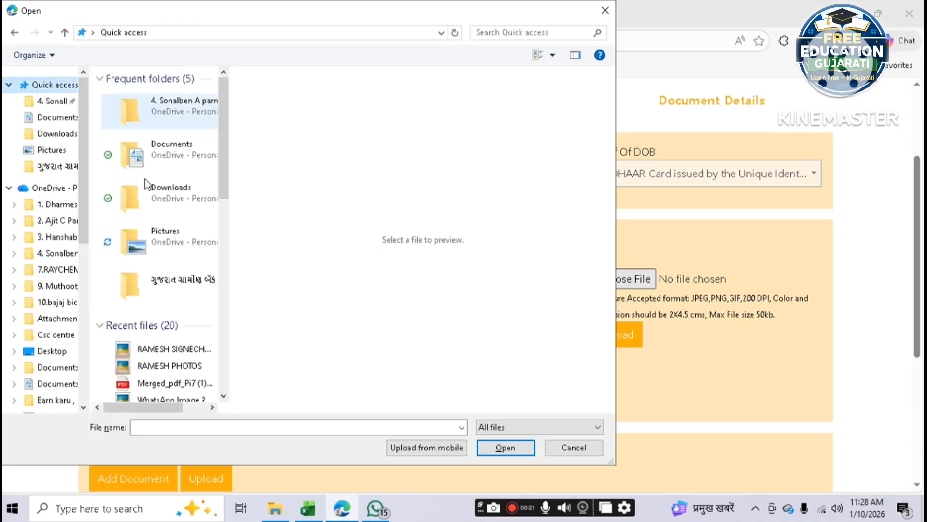
{"action": "left_click", "coordinate": [172, 349]}
{"action": "left_click", "coordinate": [506, 447]}
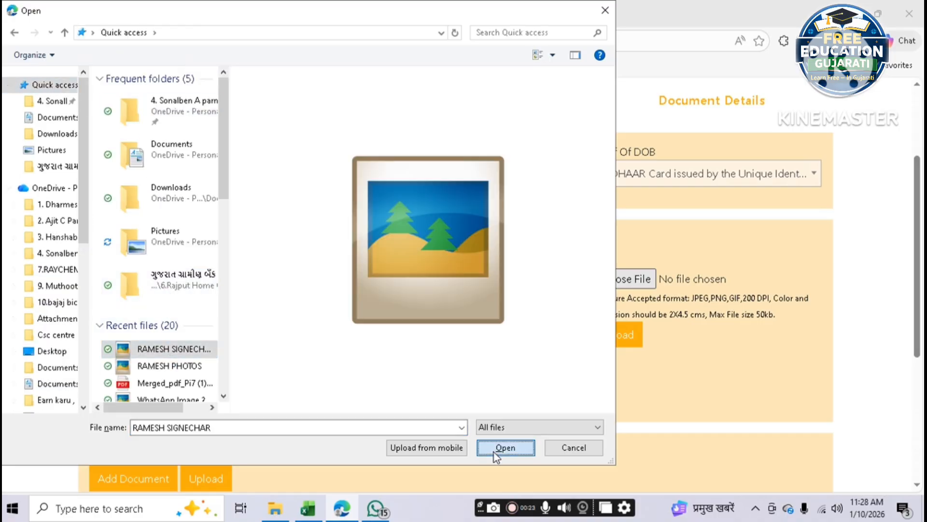
{"action": "left_click", "coordinate": [611, 335]}
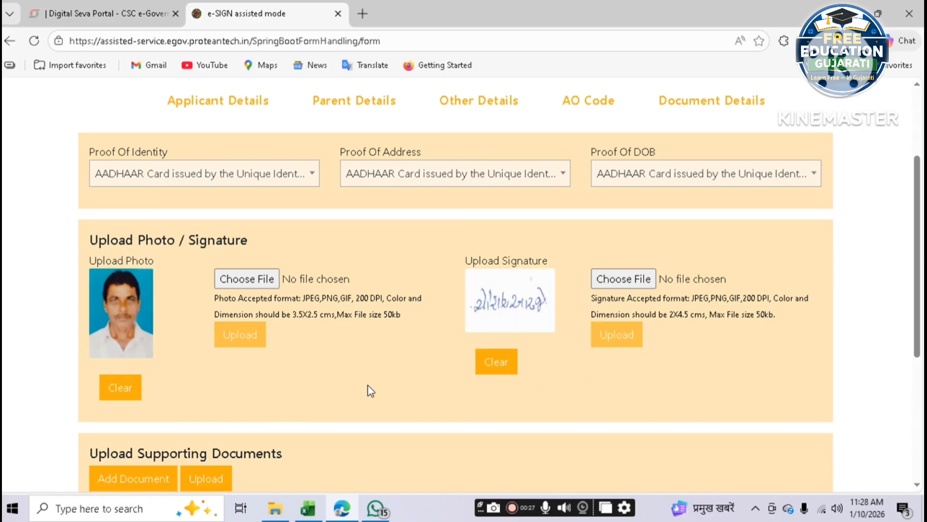
{"action": "scroll", "coordinate": [368, 385], "scroll_direction": "down", "scroll_amount": 3}
Step: Upload Merged_pdf_Pi7 (1) (25).pdf as the supporting document and enter GHOGHAMBA as the place
{"action": "left_click", "coordinate": [139, 404]}
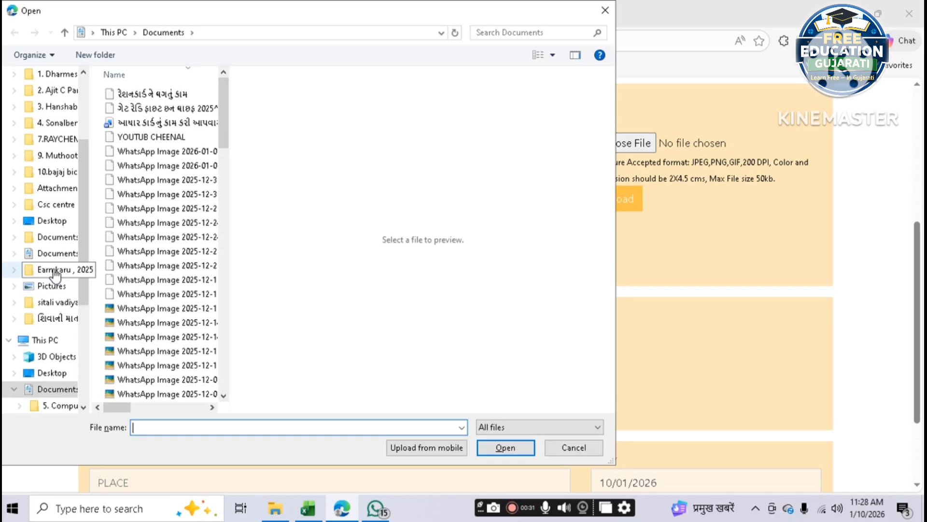
{"action": "left_click_drag", "start_coordinate": [85, 191], "coordinate": [94, 138]}
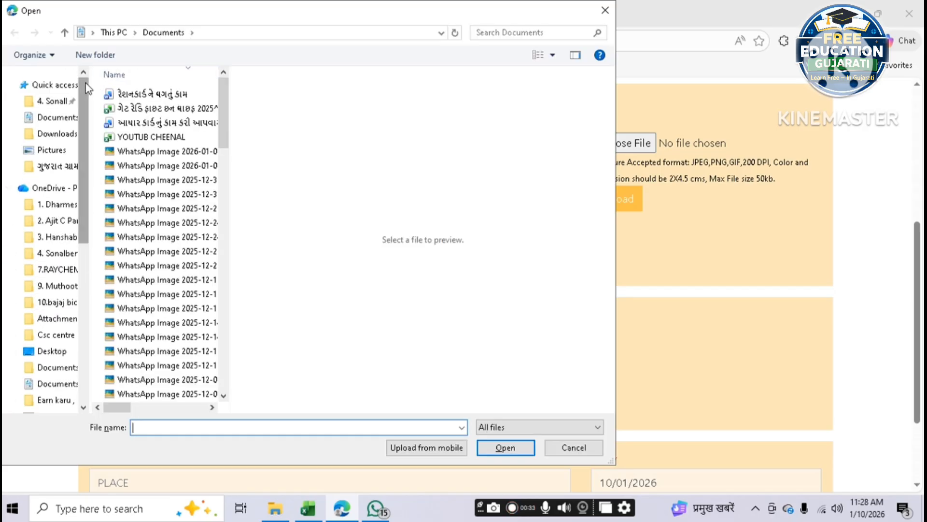
{"action": "left_click", "coordinate": [46, 85]}
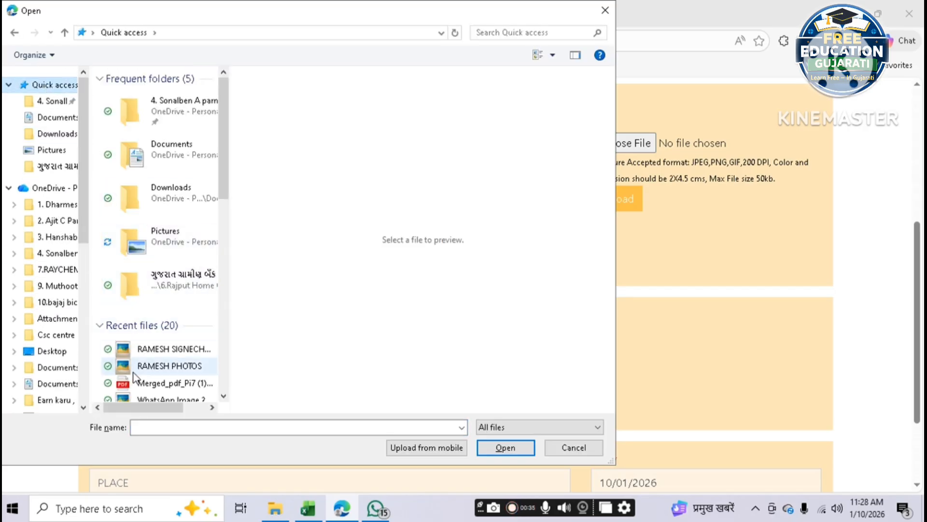
{"action": "left_click", "coordinate": [140, 389]}
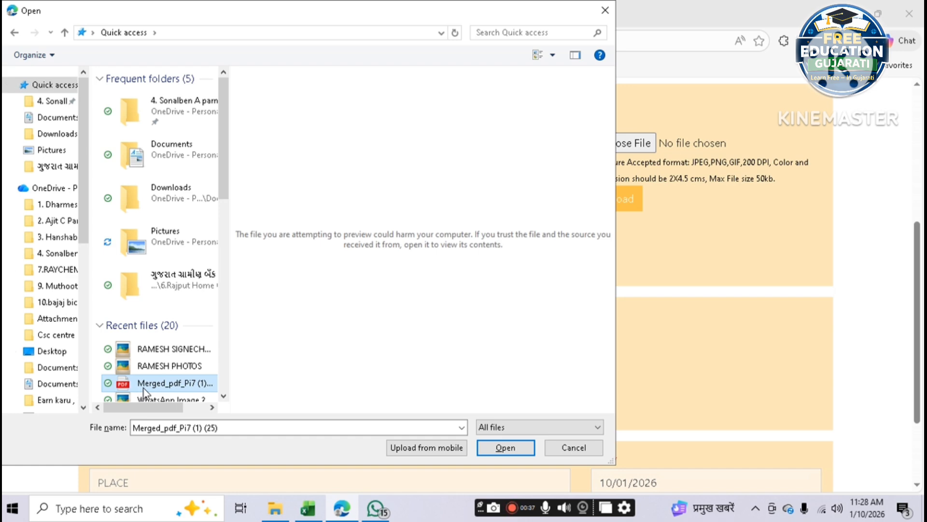
{"action": "left_click", "coordinate": [505, 447]}
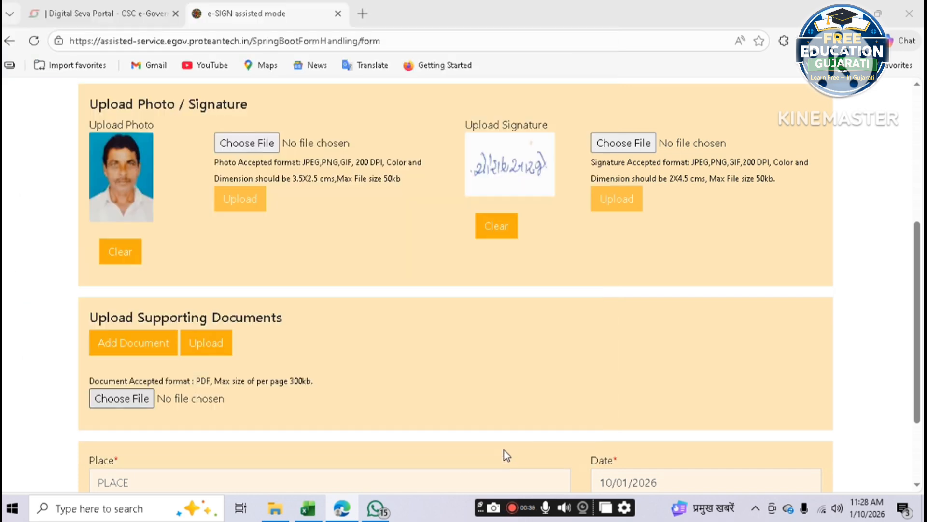
{"action": "left_click", "coordinate": [216, 347]}
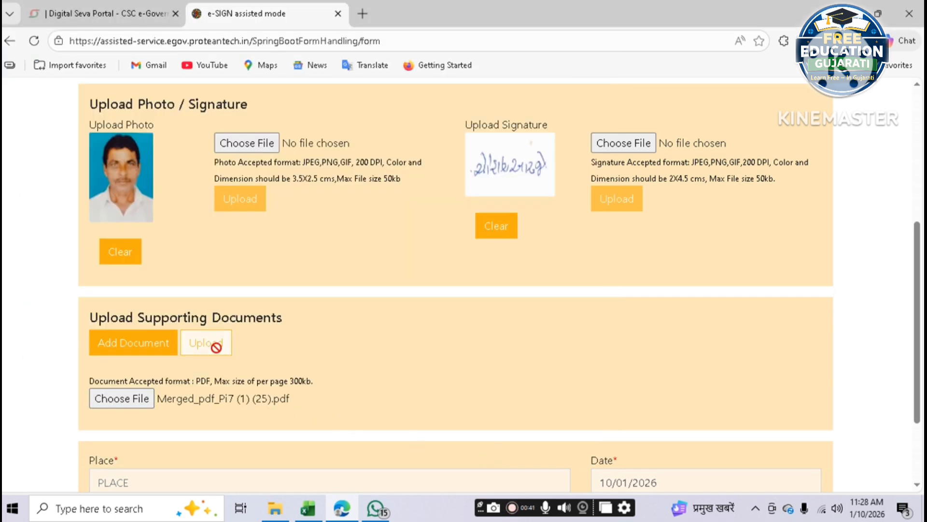
{"action": "scroll", "coordinate": [218, 355], "scroll_direction": "down", "scroll_amount": 3}
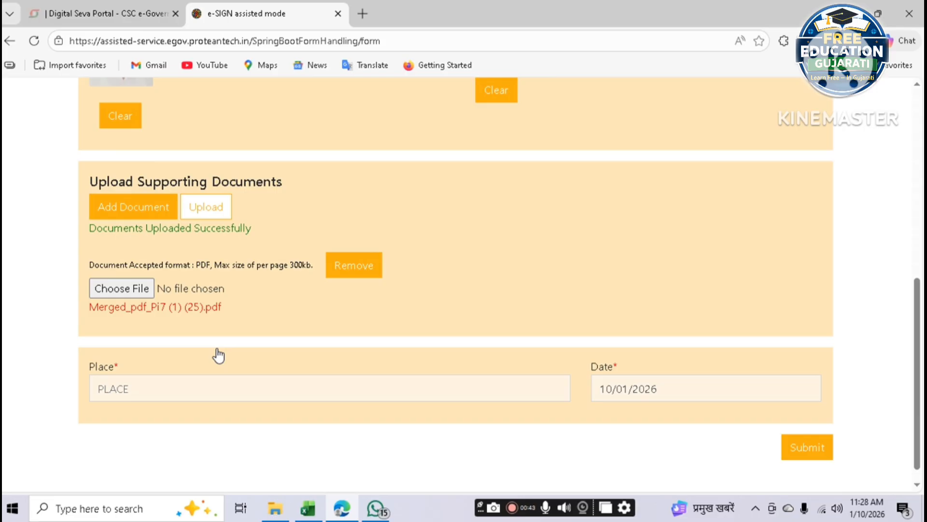
{"action": "left_click", "coordinate": [218, 387]}
{"action": "type", "text": "GHO"}
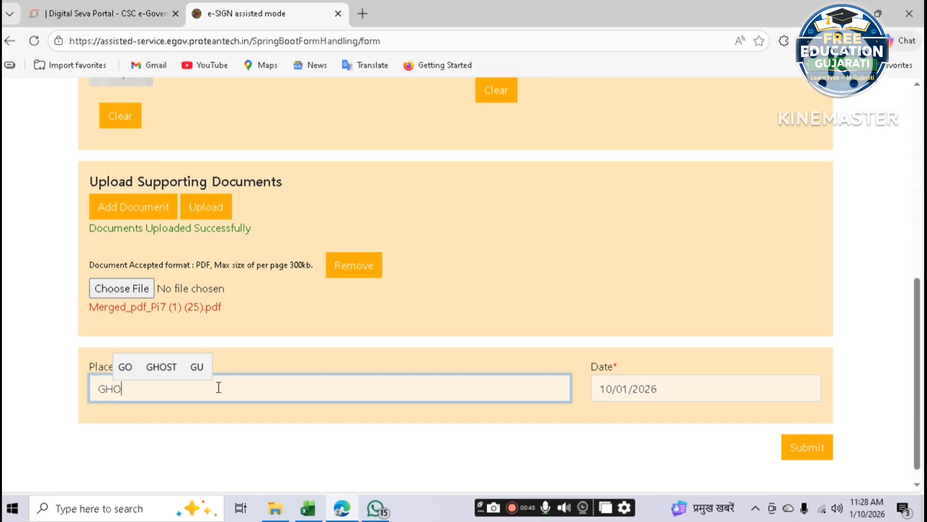
{"action": "type", "text": "GHAMBA"}
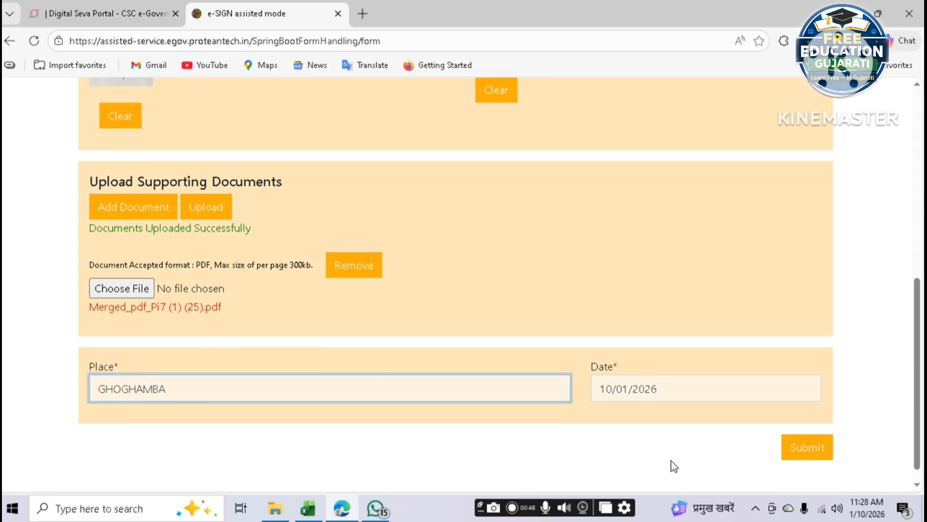
Step: Submit the application, scroll through the review page, and confirm it
{"action": "left_click", "coordinate": [814, 454]}
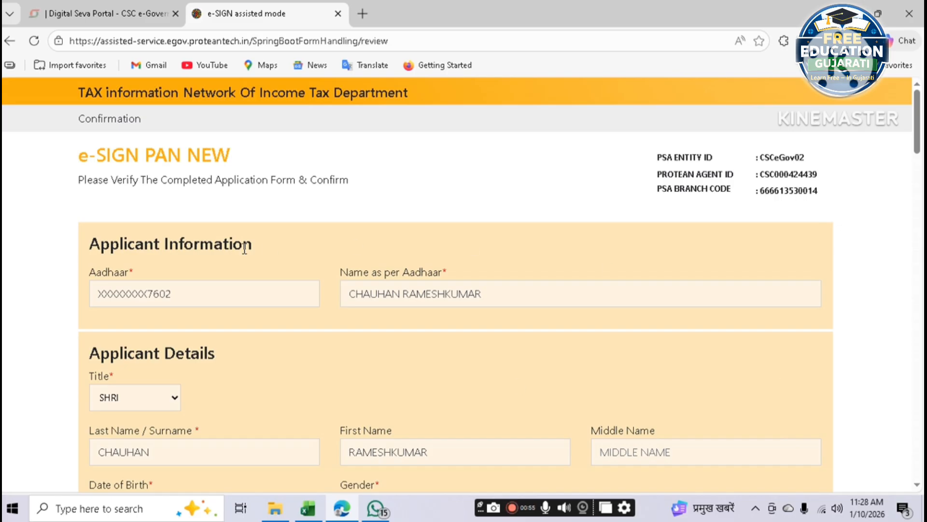
{"action": "scroll", "coordinate": [512, 317], "scroll_direction": "down", "scroll_amount": 1}
{"action": "scroll", "coordinate": [431, 305], "scroll_direction": "down", "scroll_amount": 4}
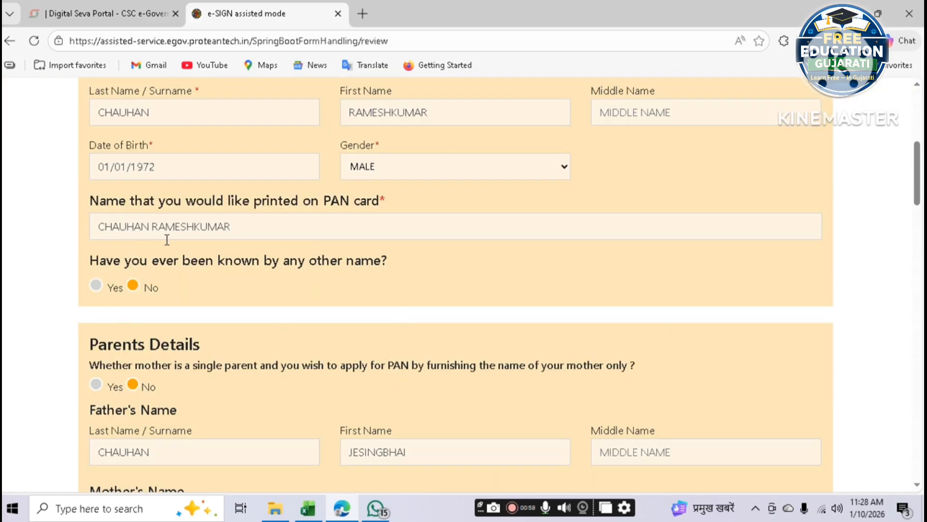
{"action": "scroll", "coordinate": [246, 275], "scroll_direction": "down", "scroll_amount": 5}
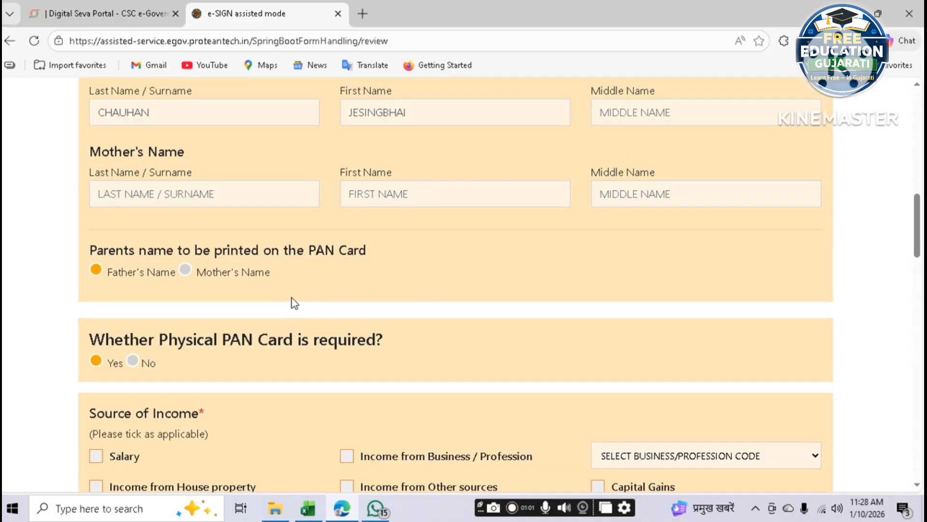
{"action": "scroll", "coordinate": [292, 304], "scroll_direction": "down", "scroll_amount": 5}
{"action": "scroll", "coordinate": [293, 308], "scroll_direction": "down", "scroll_amount": 4}
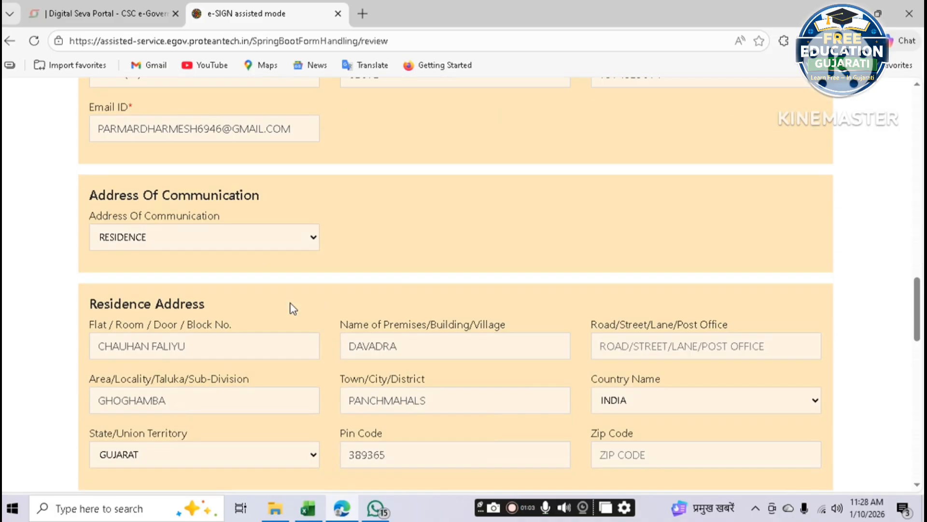
{"action": "scroll", "coordinate": [299, 306], "scroll_direction": "down", "scroll_amount": 9}
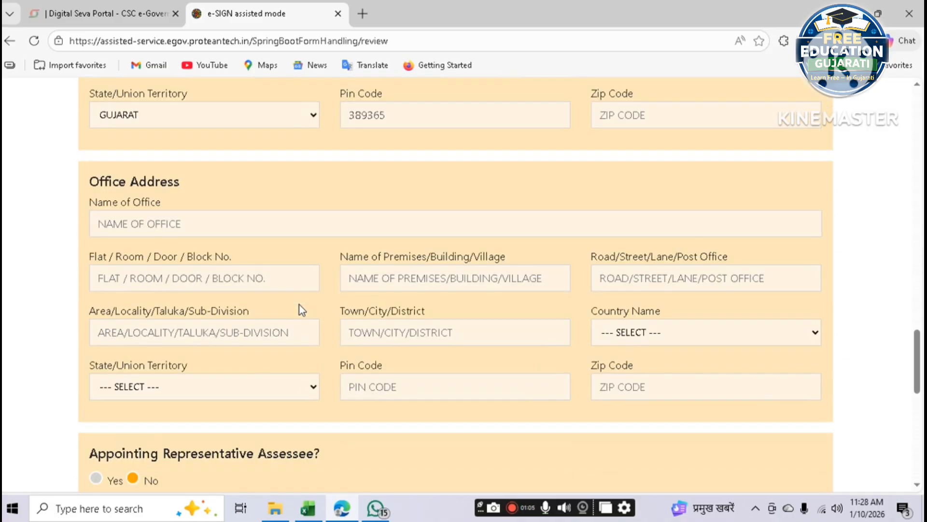
{"action": "scroll", "coordinate": [299, 307], "scroll_direction": "down", "scroll_amount": 3}
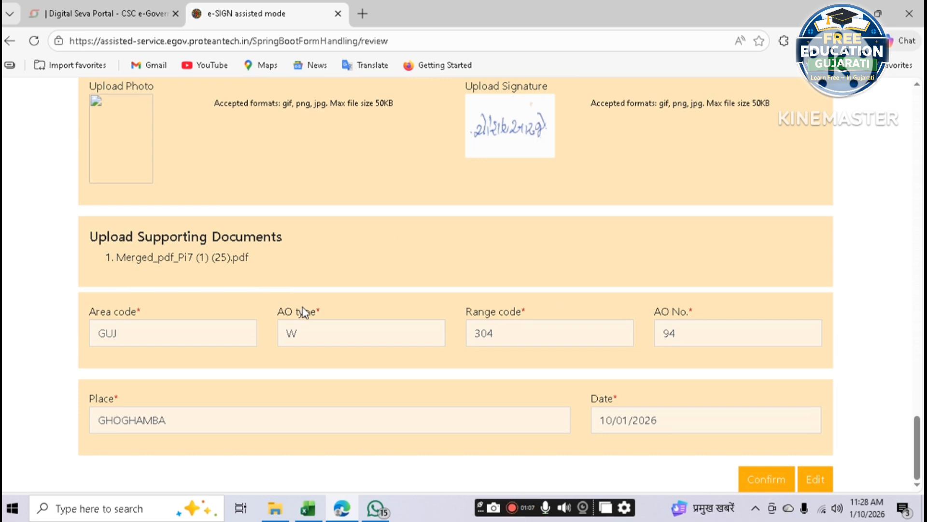
{"action": "left_click", "coordinate": [764, 481]}
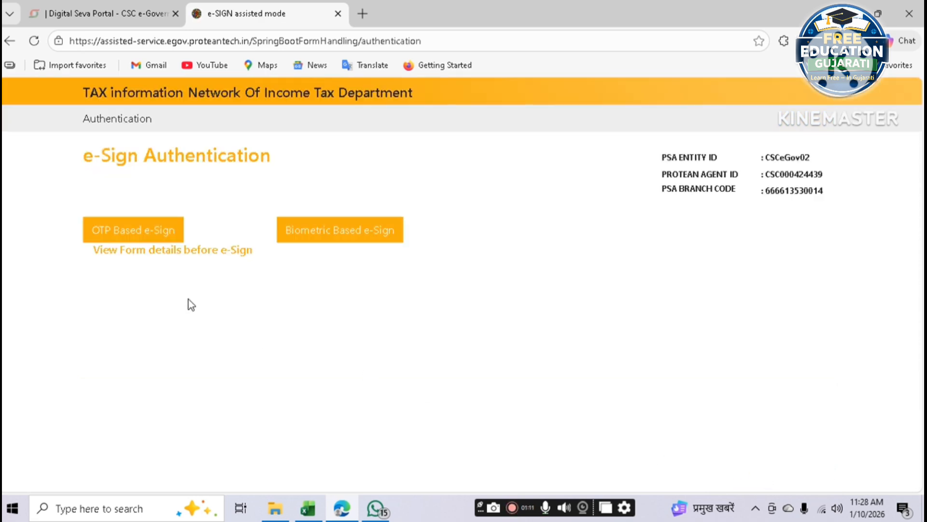
Step: Choose OTP-based e-Sign, accept the consent terms, and enter the applicant's Aadhaar number
{"action": "left_click", "coordinate": [136, 236]}
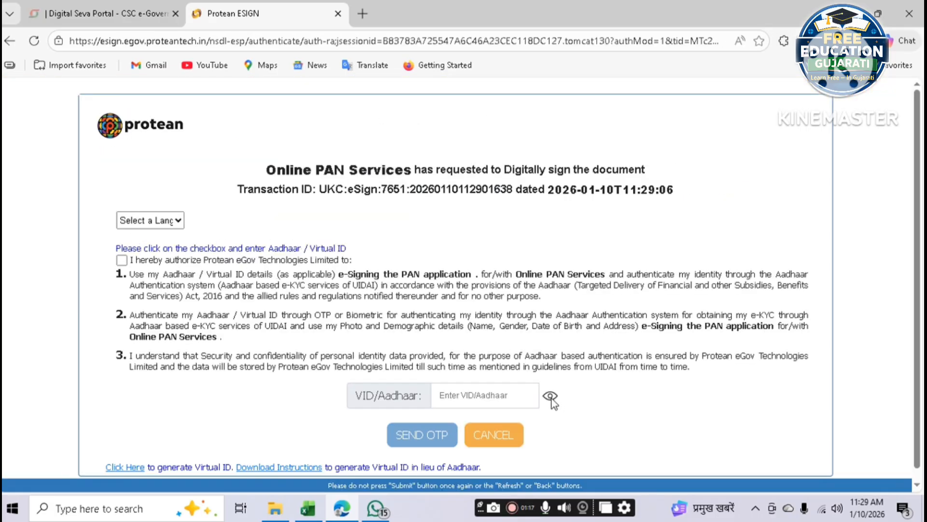
{"action": "left_click", "coordinate": [121, 261]}
{"action": "left_click", "coordinate": [470, 397]}
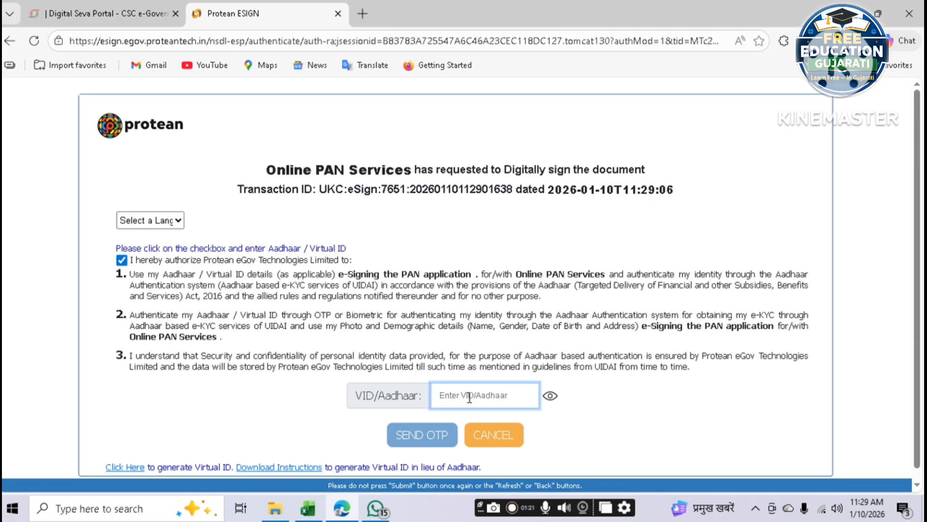
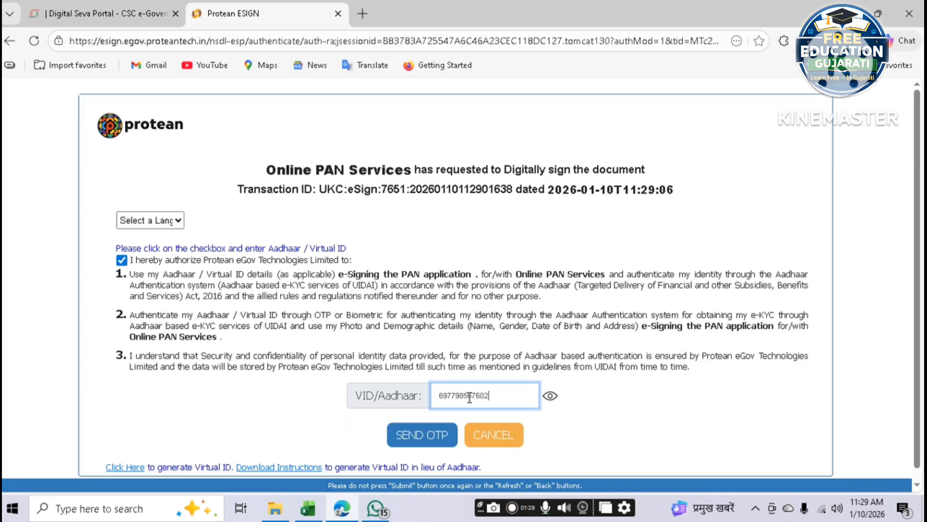
Step: Send the OTP to the registered mobile and get the OTP field ready with visible digits
{"action": "left_click", "coordinate": [408, 435]}
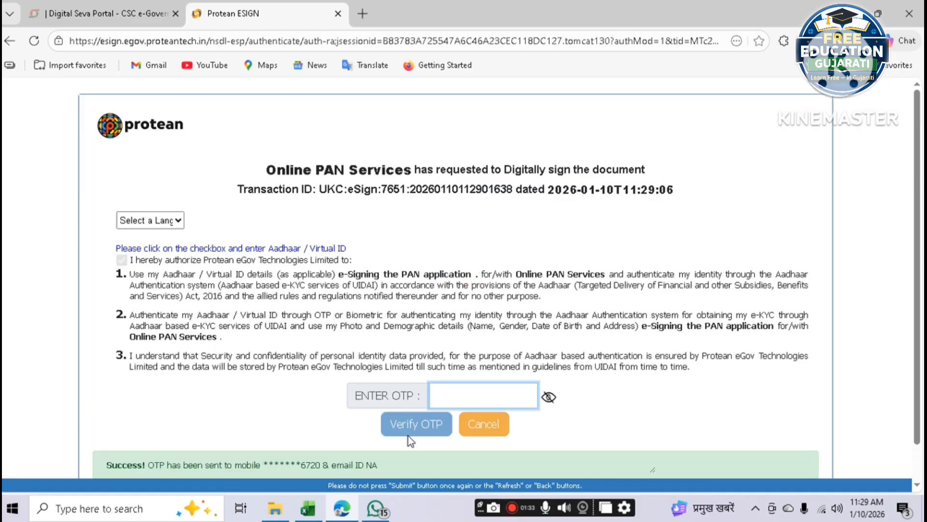
{"action": "left_click", "coordinate": [545, 395]}
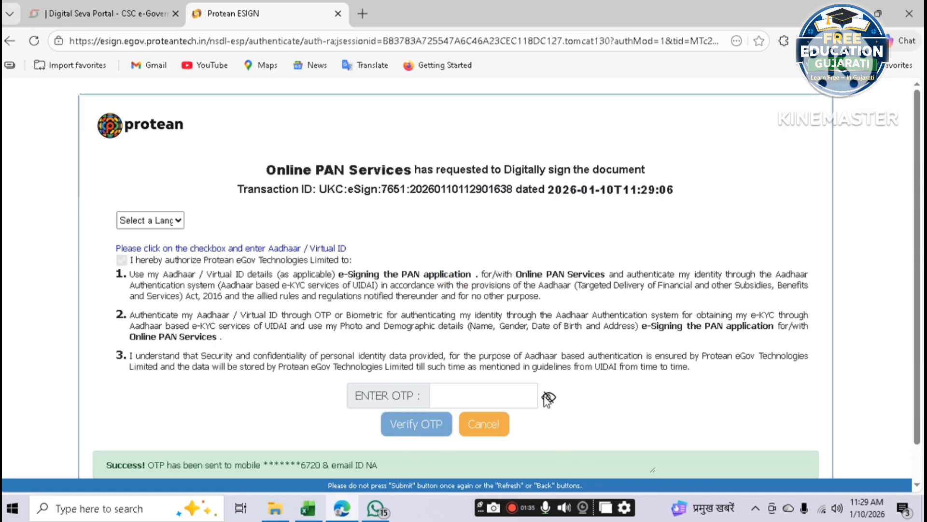
{"action": "left_click", "coordinate": [504, 399]}
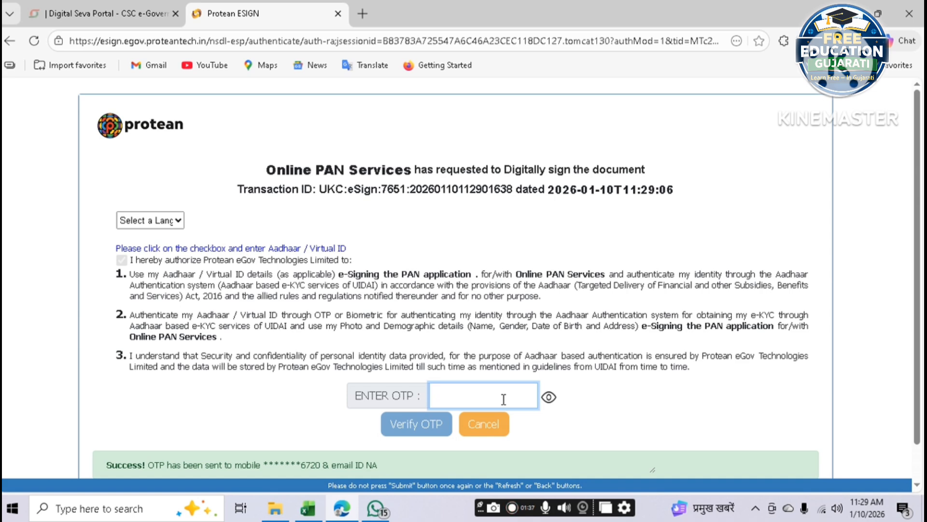